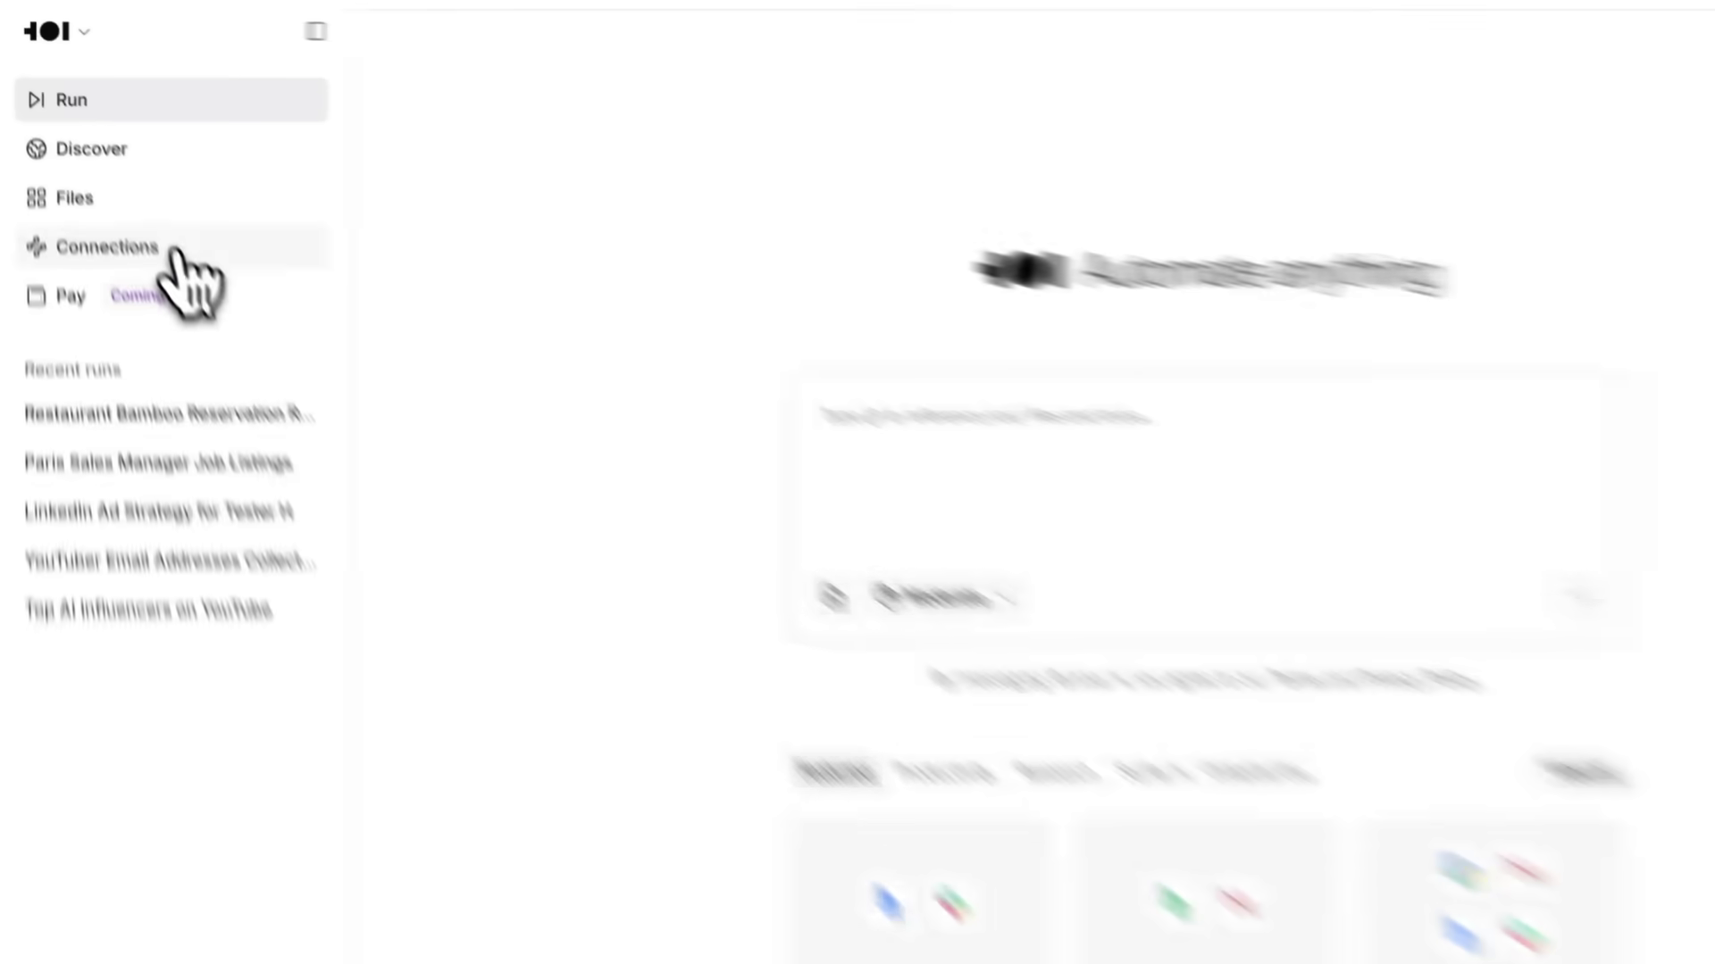
Step: Launch a new run from the home page prompt box using the send button
{"action": "left_click", "coordinate": [169, 253]}
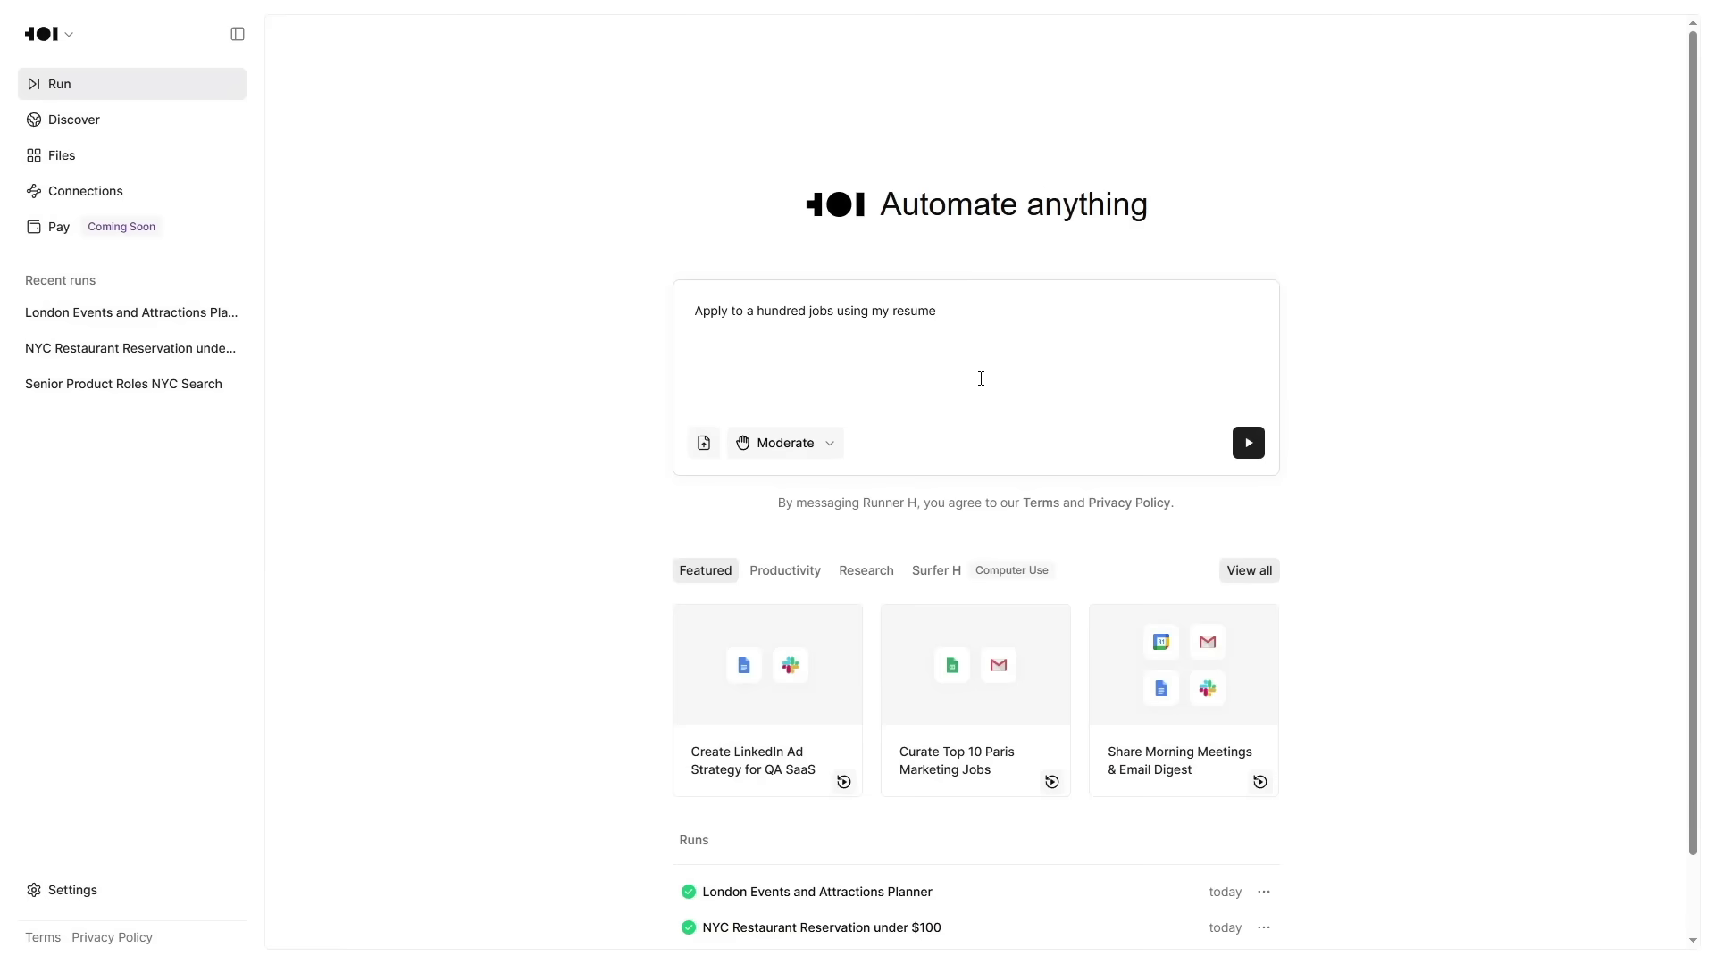
Step: Submit the prompt to start a new Runner H run
{"action": "left_click", "coordinate": [1256, 453]}
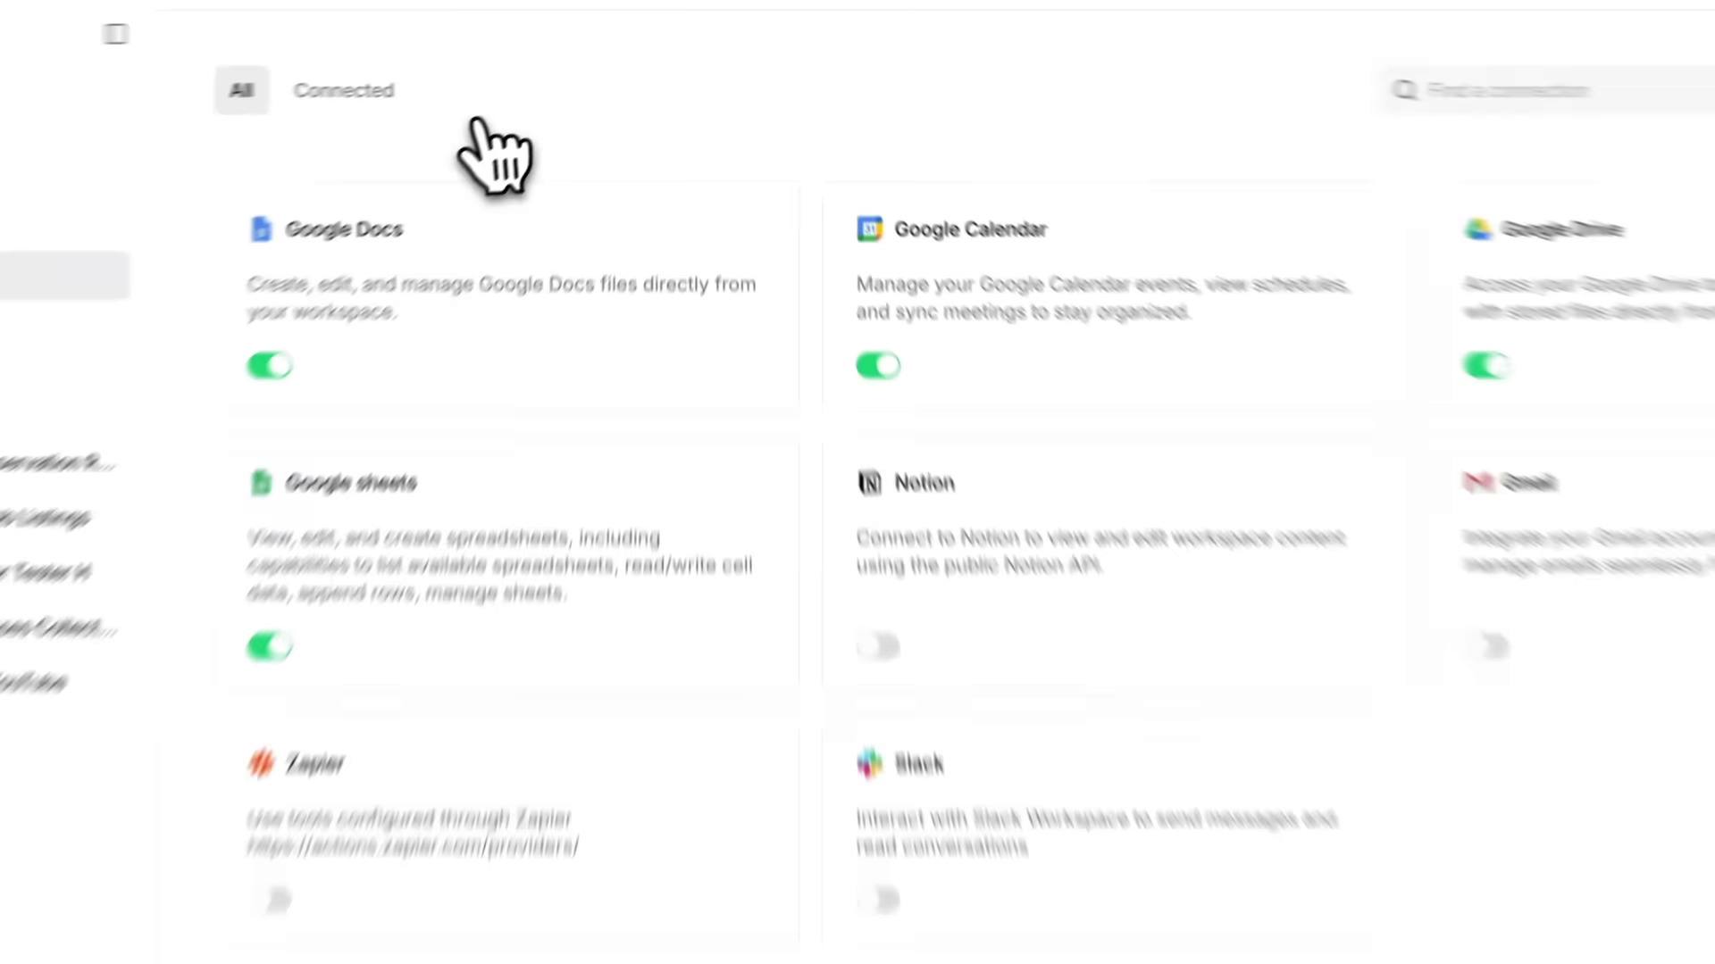
Step: Turn on and connect Gmail via Google sign-in, then start the prompt 'read my last 5 emails from @'
{"action": "left_click", "coordinate": [1486, 646]}
{"action": "left_click", "coordinate": [547, 457]}
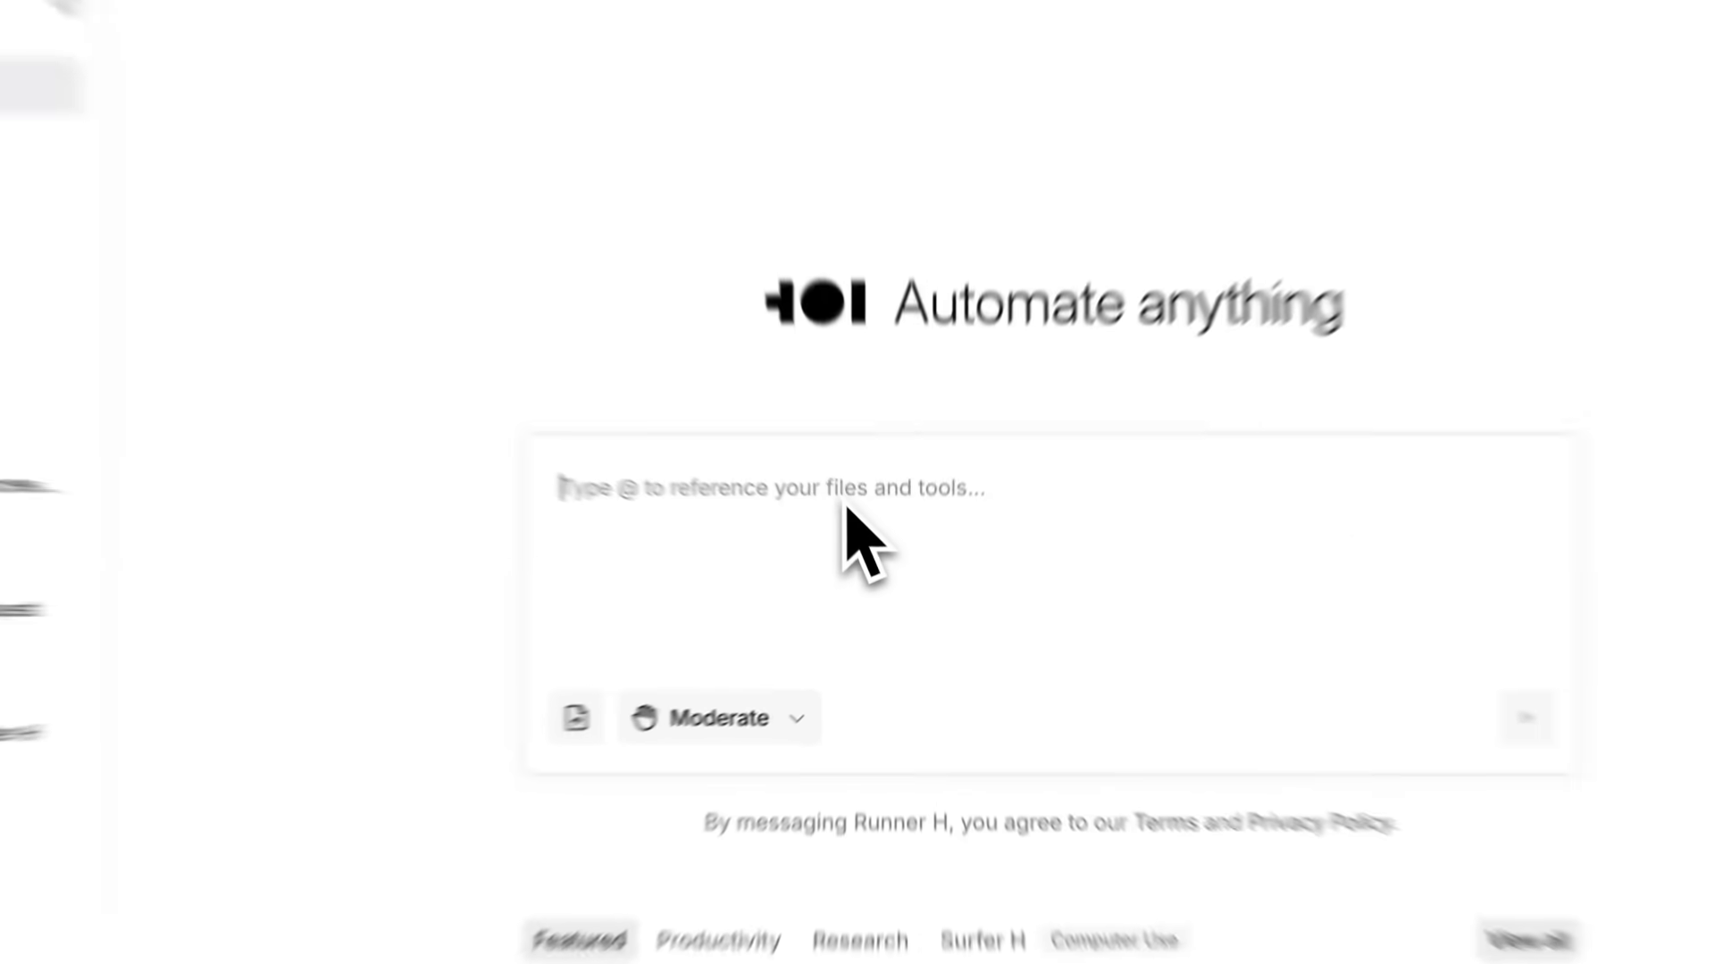
{"action": "type", "text": "read my last 5 emails from @tool:Gmail and"}
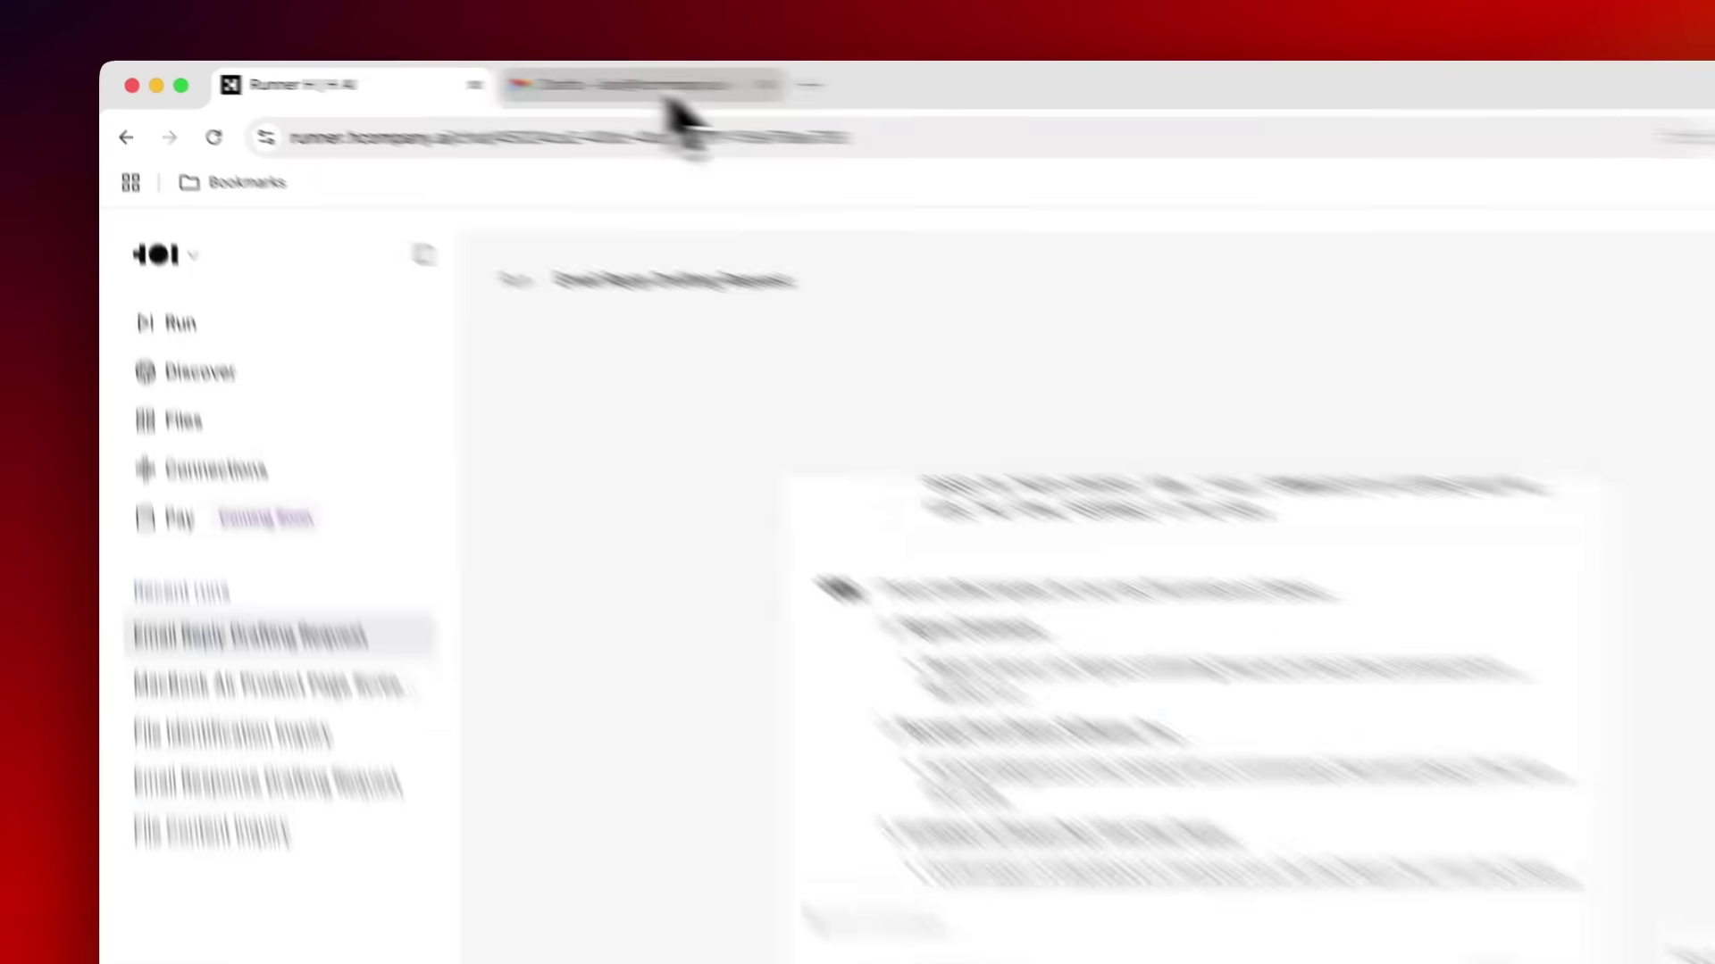
{"action": "left_click", "coordinate": [571, 80]}
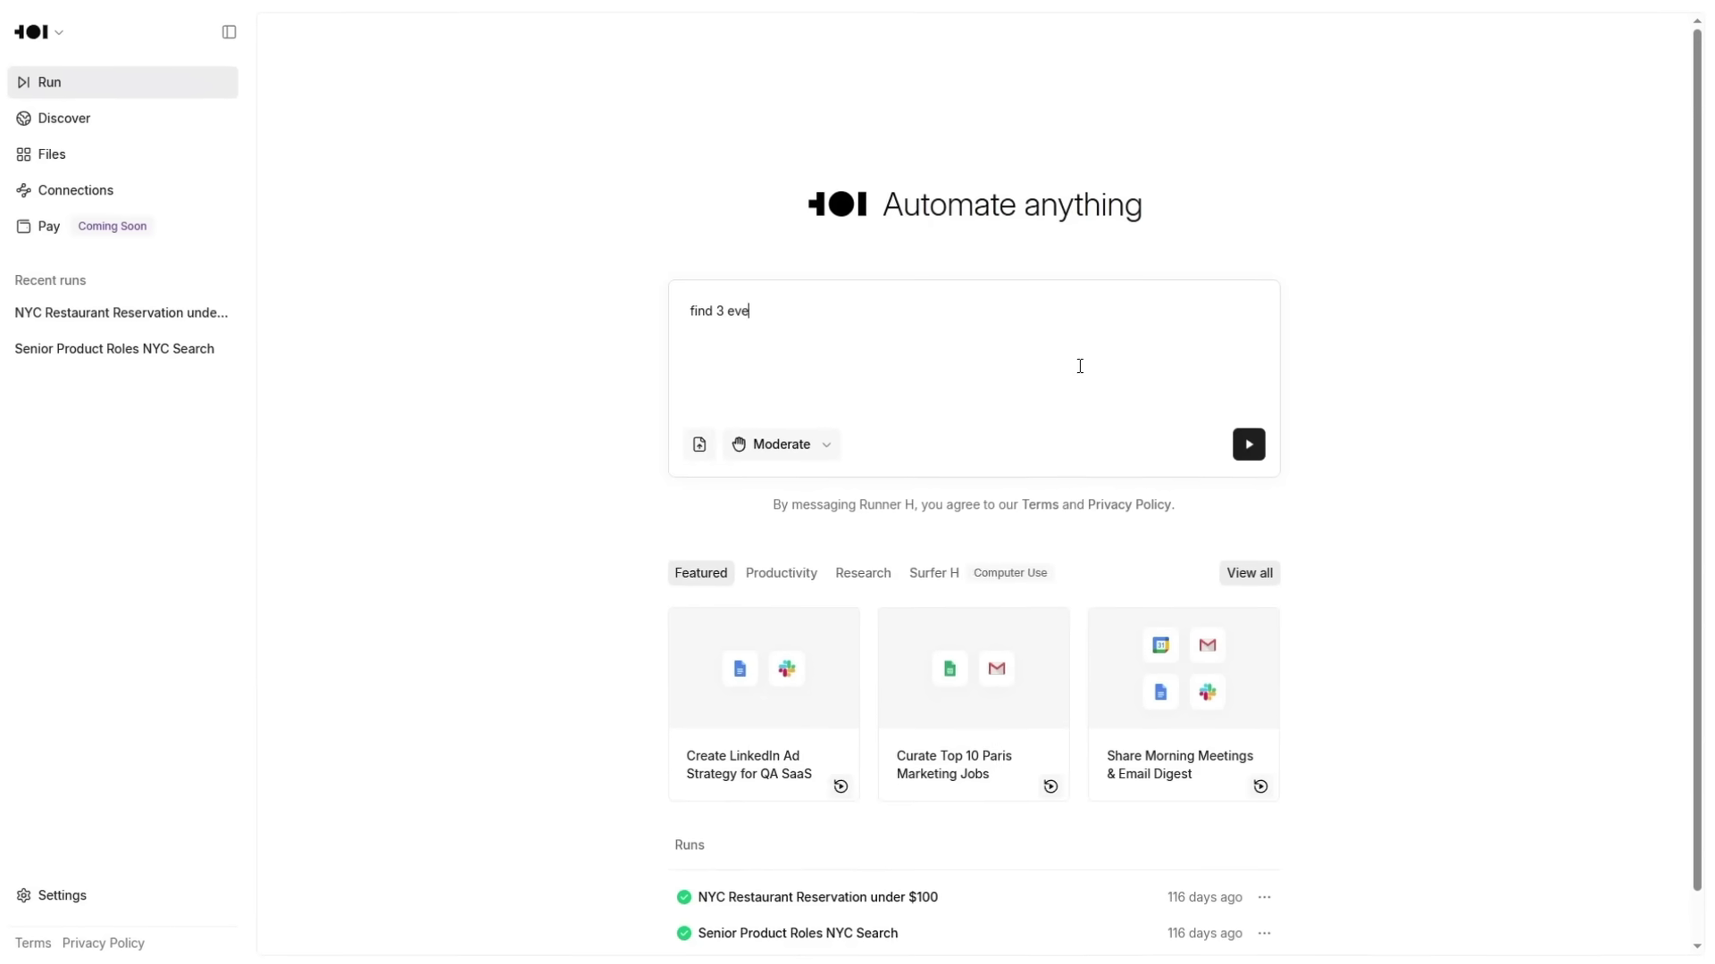
Step: Type the London events prompt, starting 'In London this' and asking for links to the event pages
{"action": "type", "text": "In London this Wednesday (tech, art, or talks) + a healhy restaurant near each."}
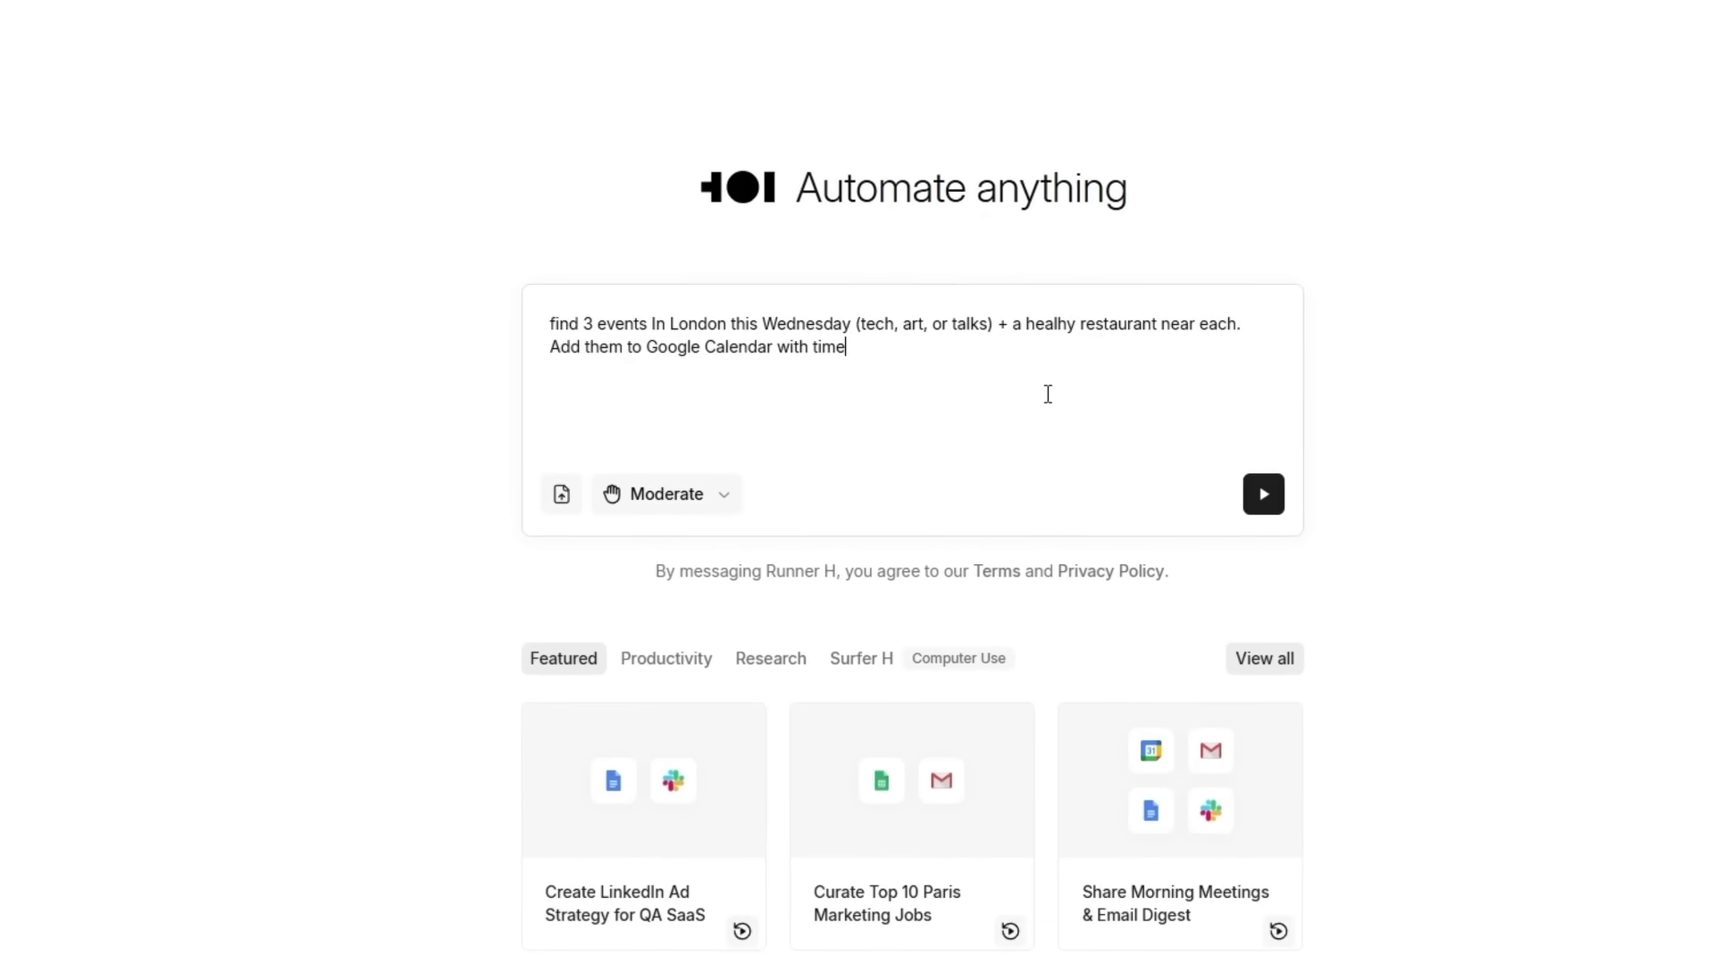
{"action": "type", "text": "s to the event pages or"}
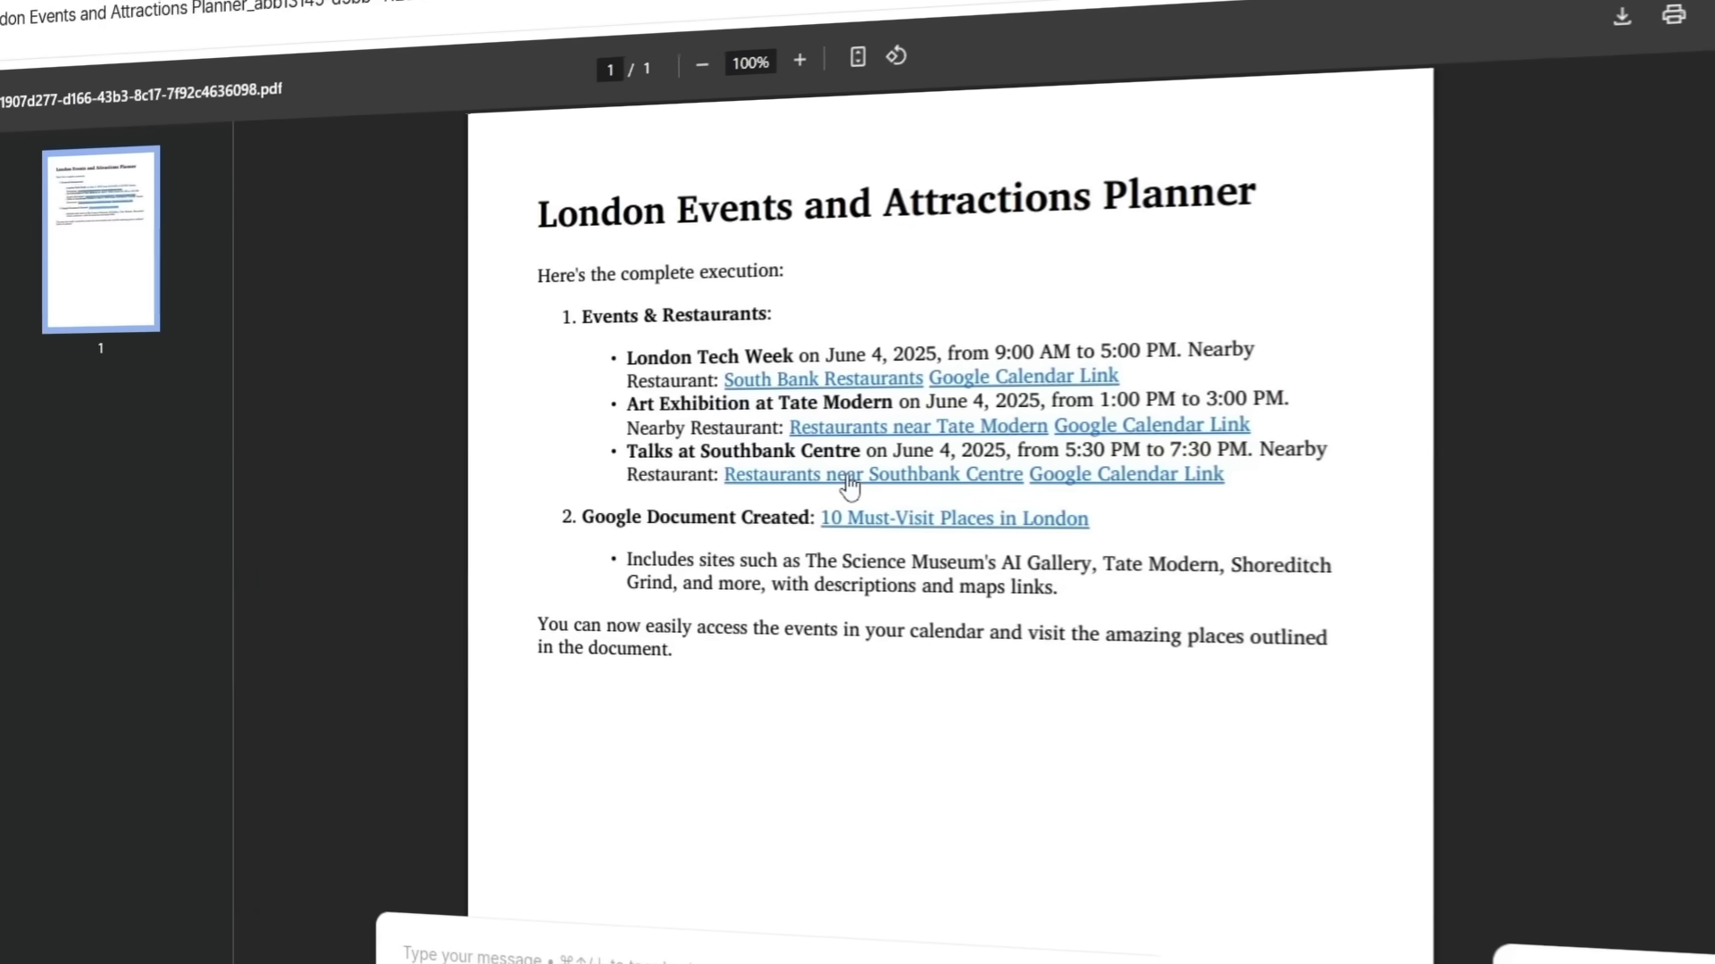
Step: Open the restaurants-near-Southbank-Centre link, close the Talks at Southbank Centre event, and scroll the guide
{"action": "left_click", "coordinate": [798, 476]}
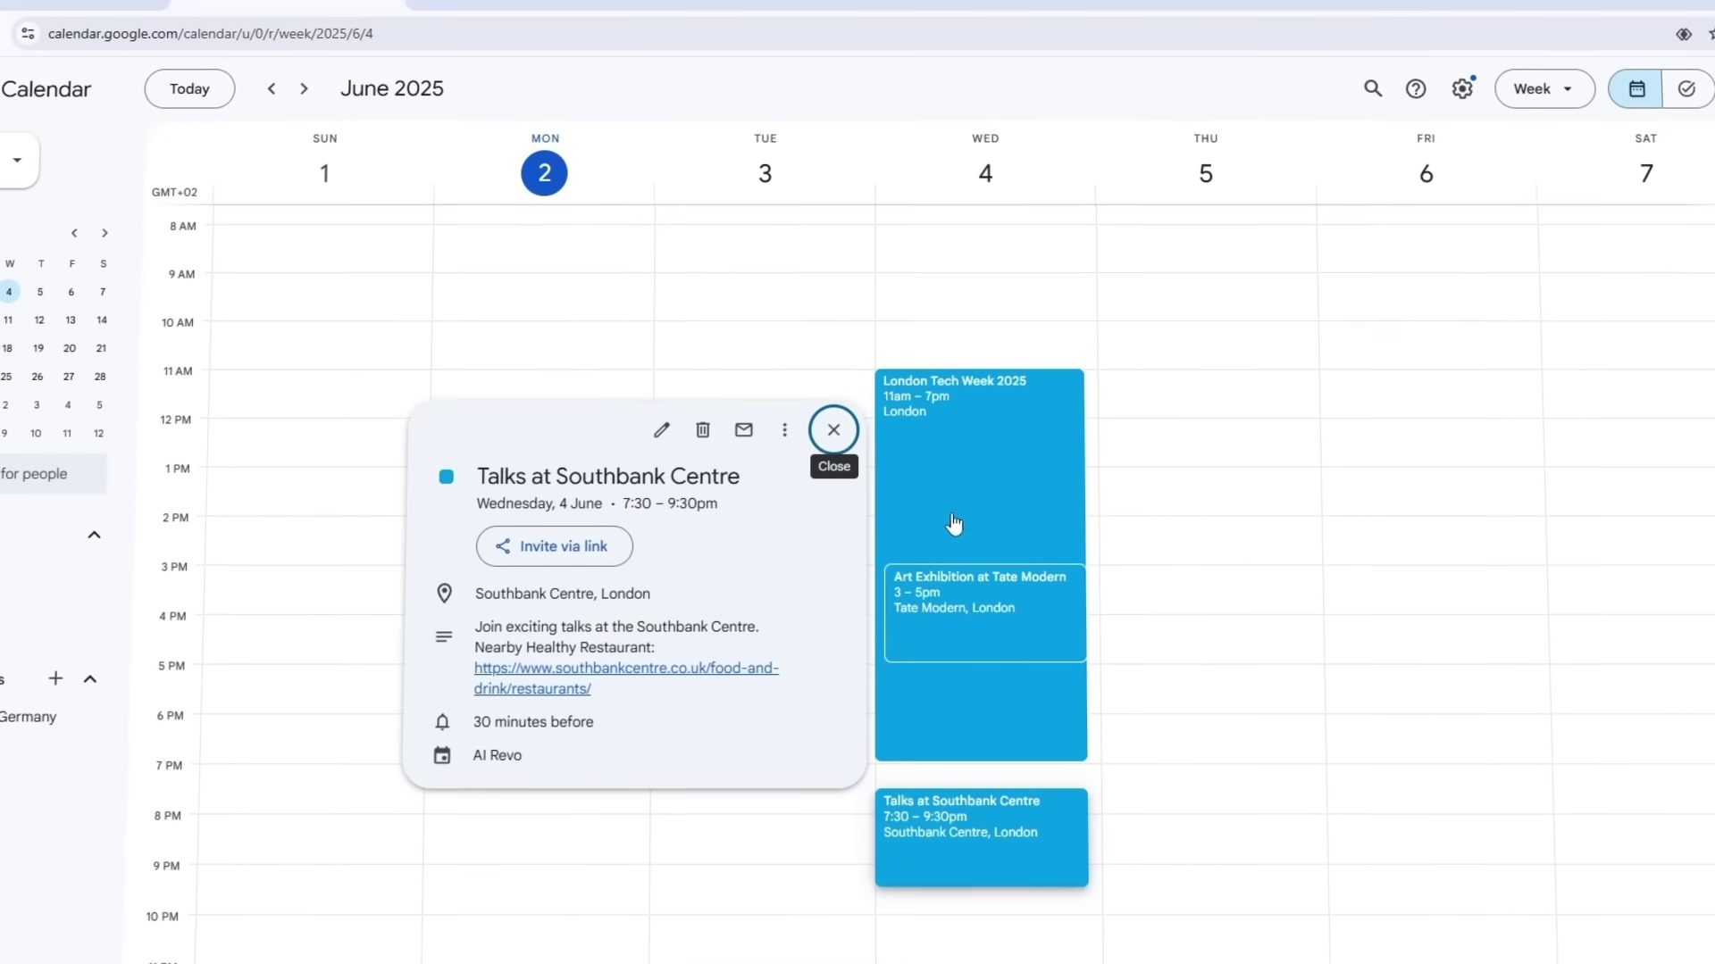
{"action": "left_click", "coordinate": [947, 866]}
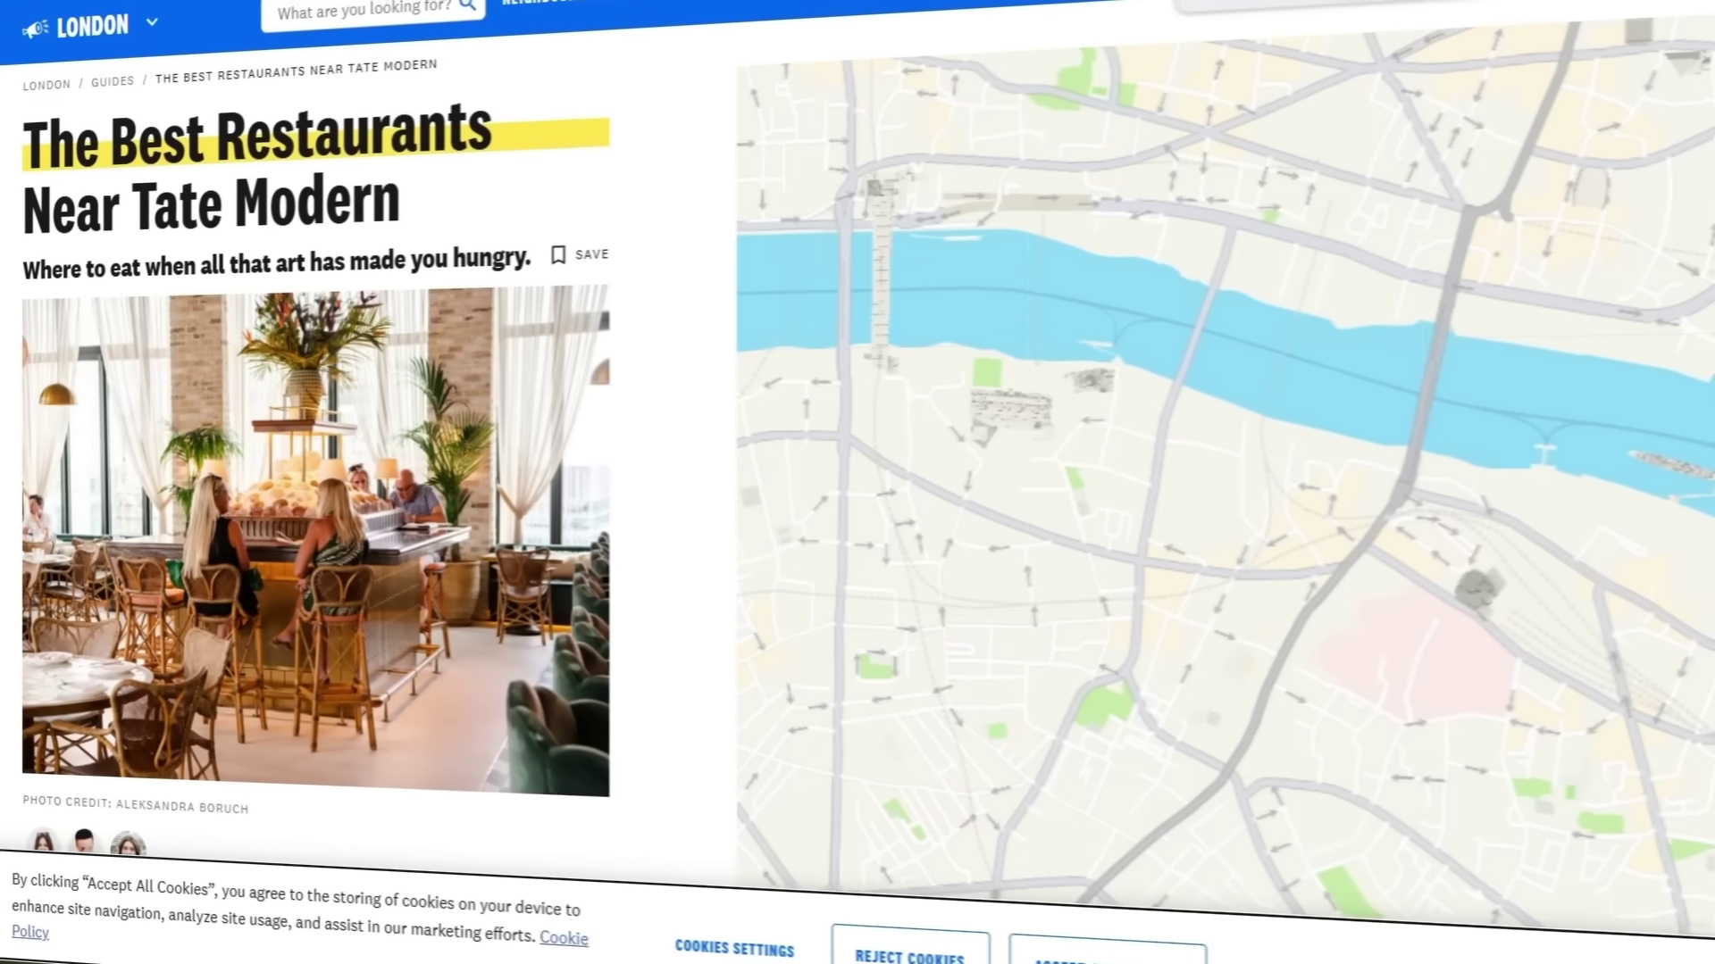
{"action": "scroll", "coordinate": [464, 447], "scroll_direction": "down", "scroll_amount": 6}
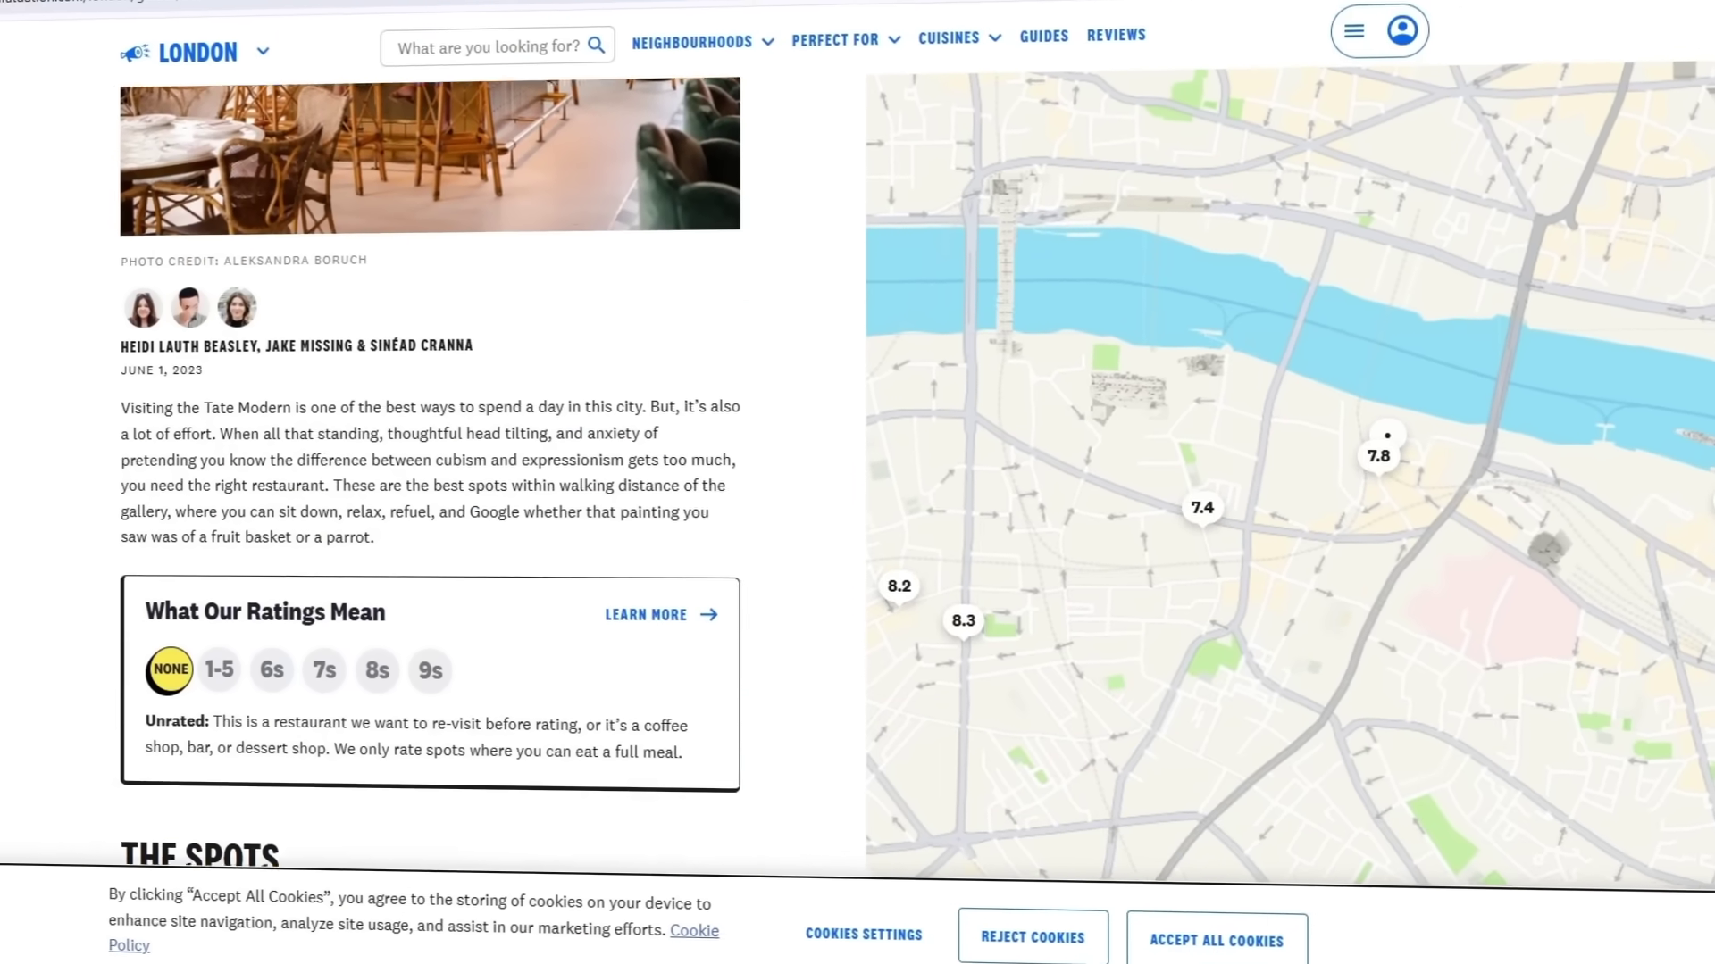
{"action": "scroll", "coordinate": [464, 446], "scroll_direction": "down", "scroll_amount": 2}
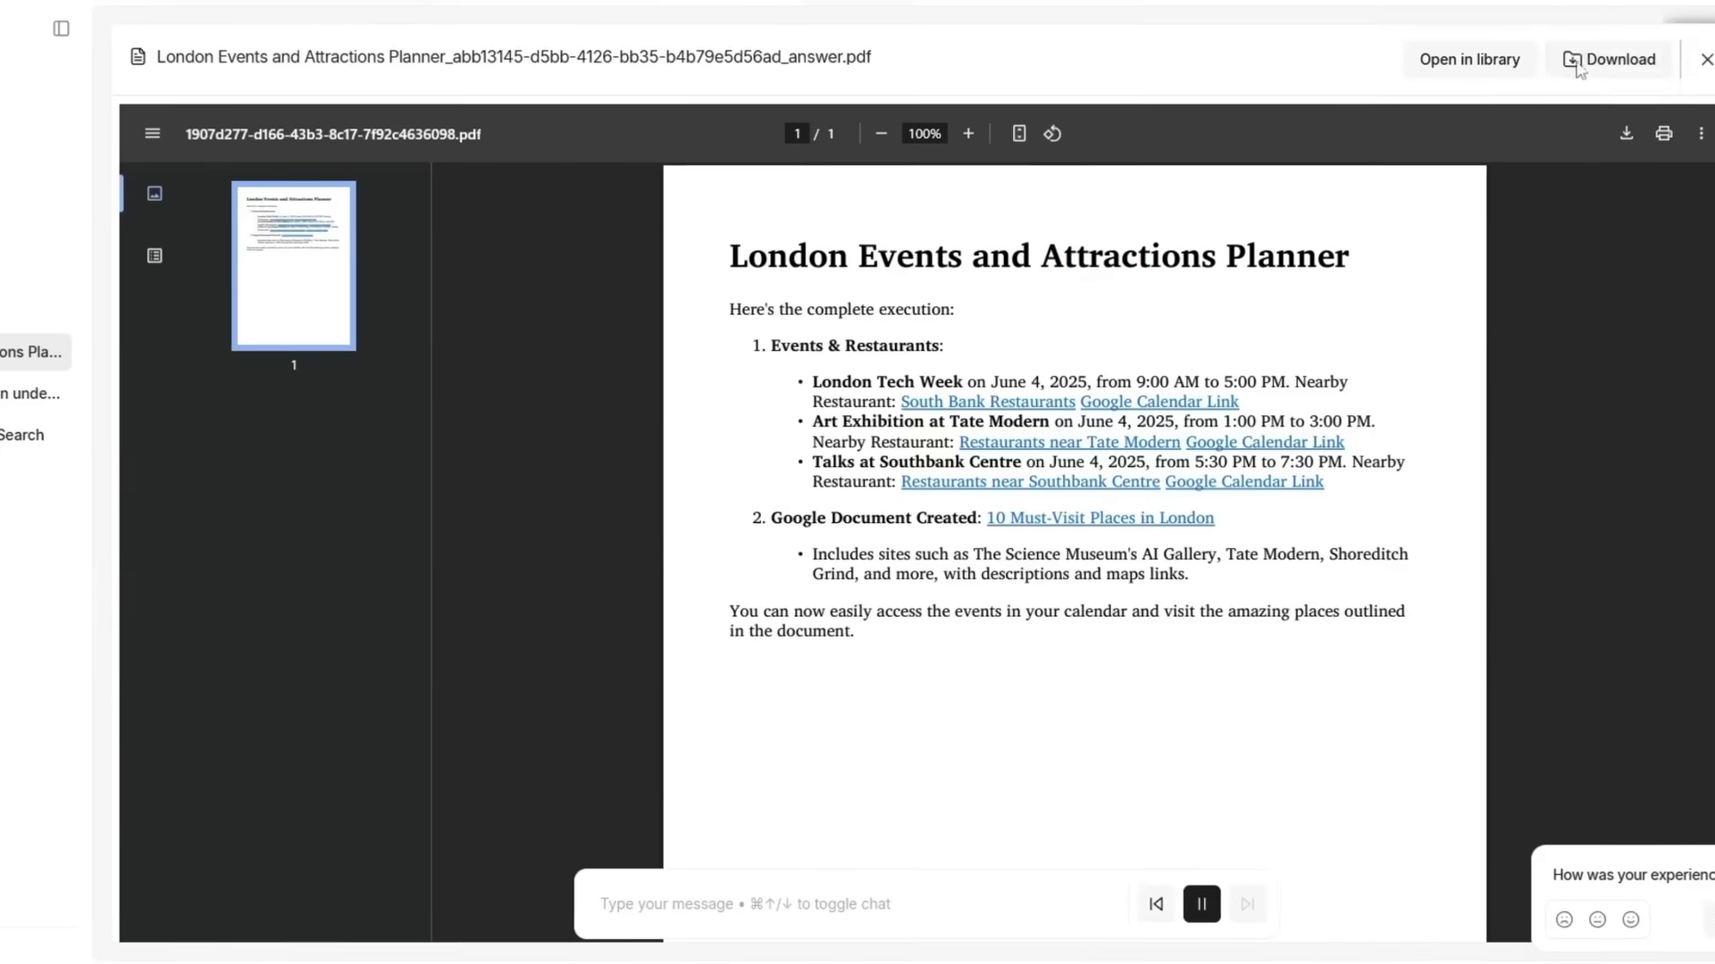
Step: Download the London Events and Attractions Planner PDF
{"action": "left_click", "coordinate": [1577, 62]}
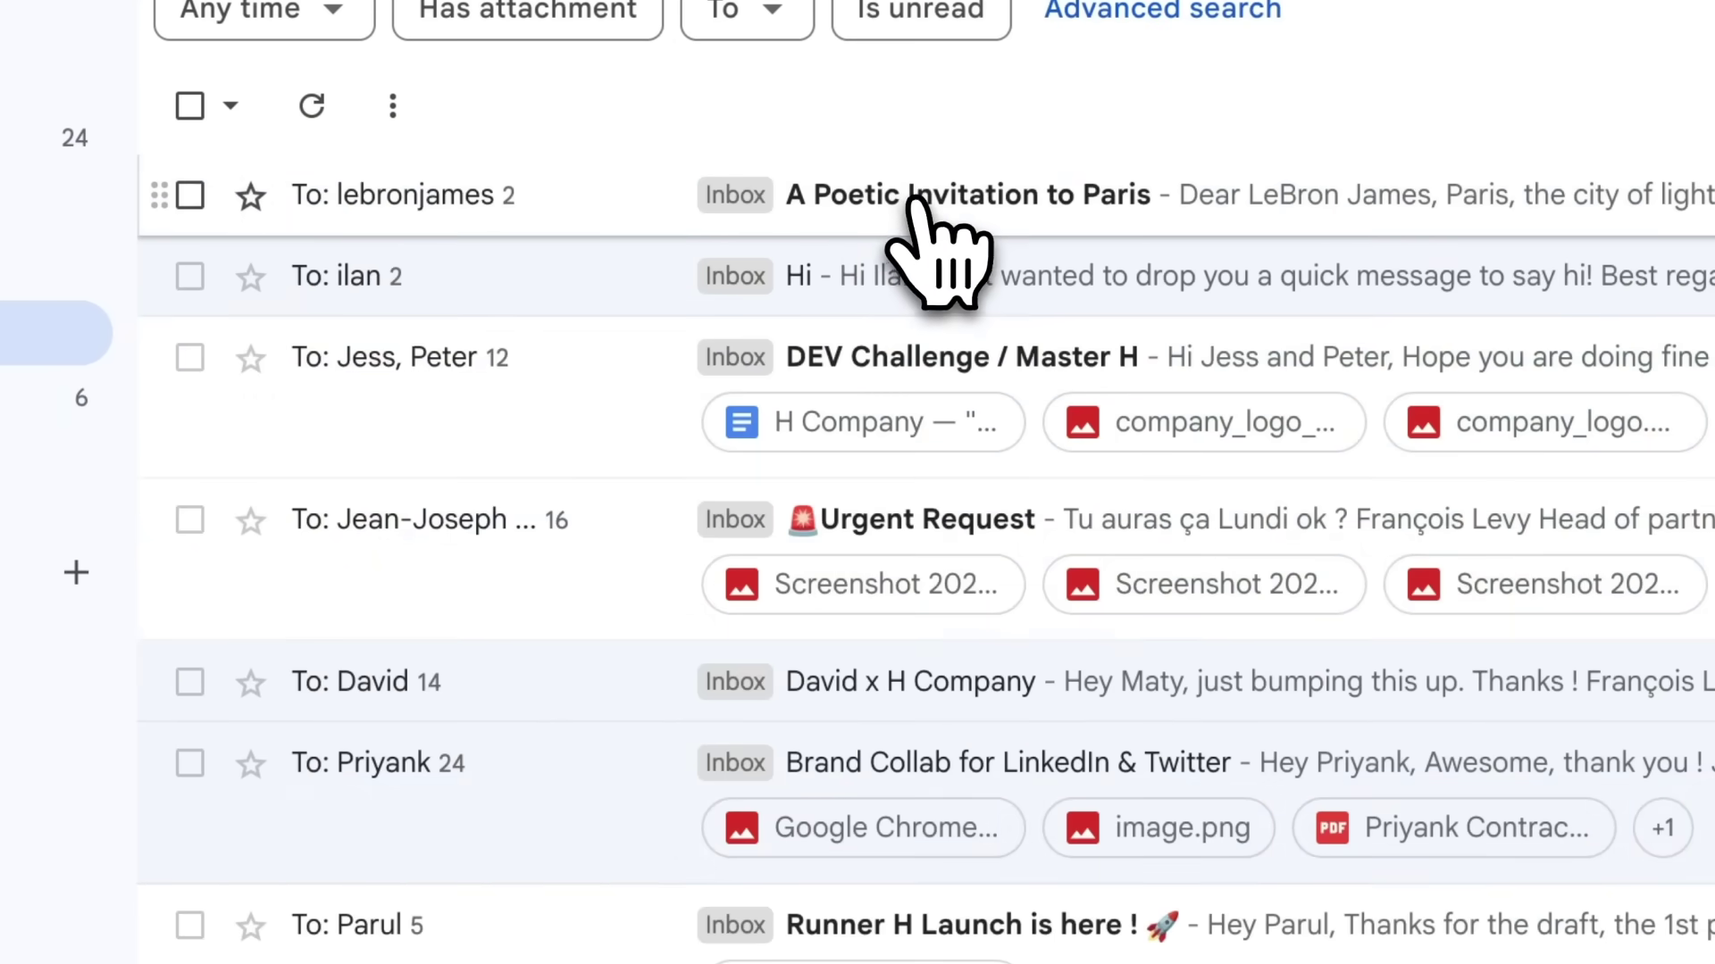
Step: Open the 'A Poetic Invitation to Paris' thread and expand its collapsed poem message
{"action": "left_click", "coordinate": [912, 198]}
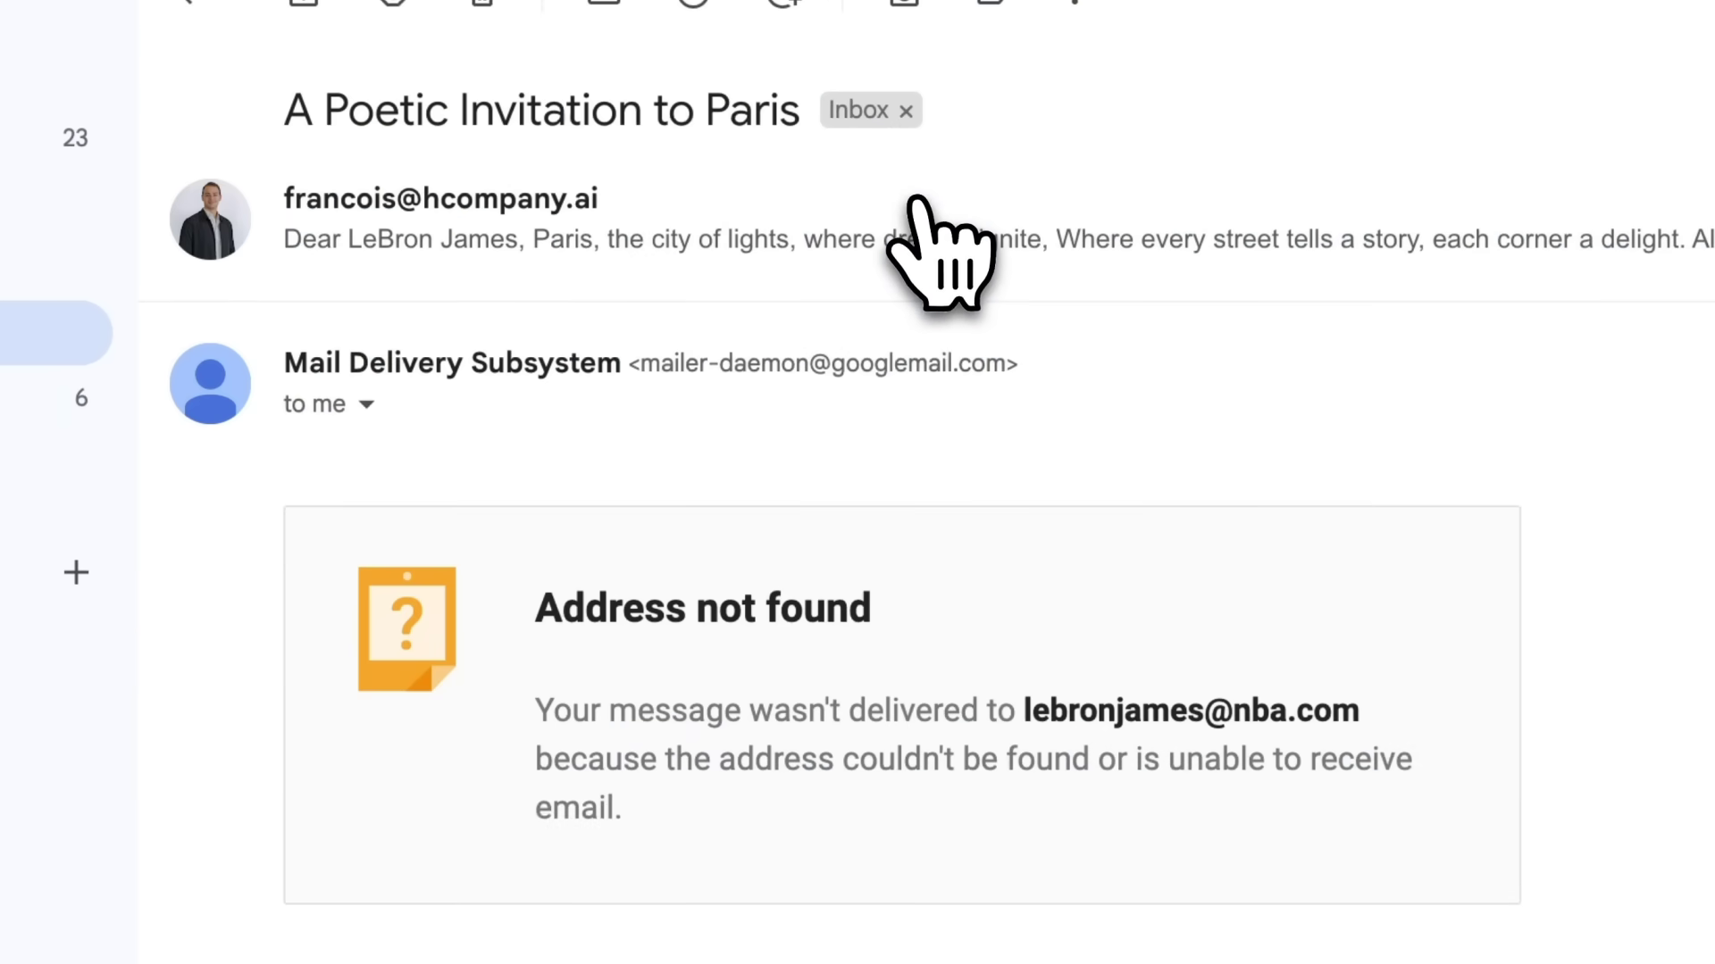
{"action": "left_click", "coordinate": [985, 272]}
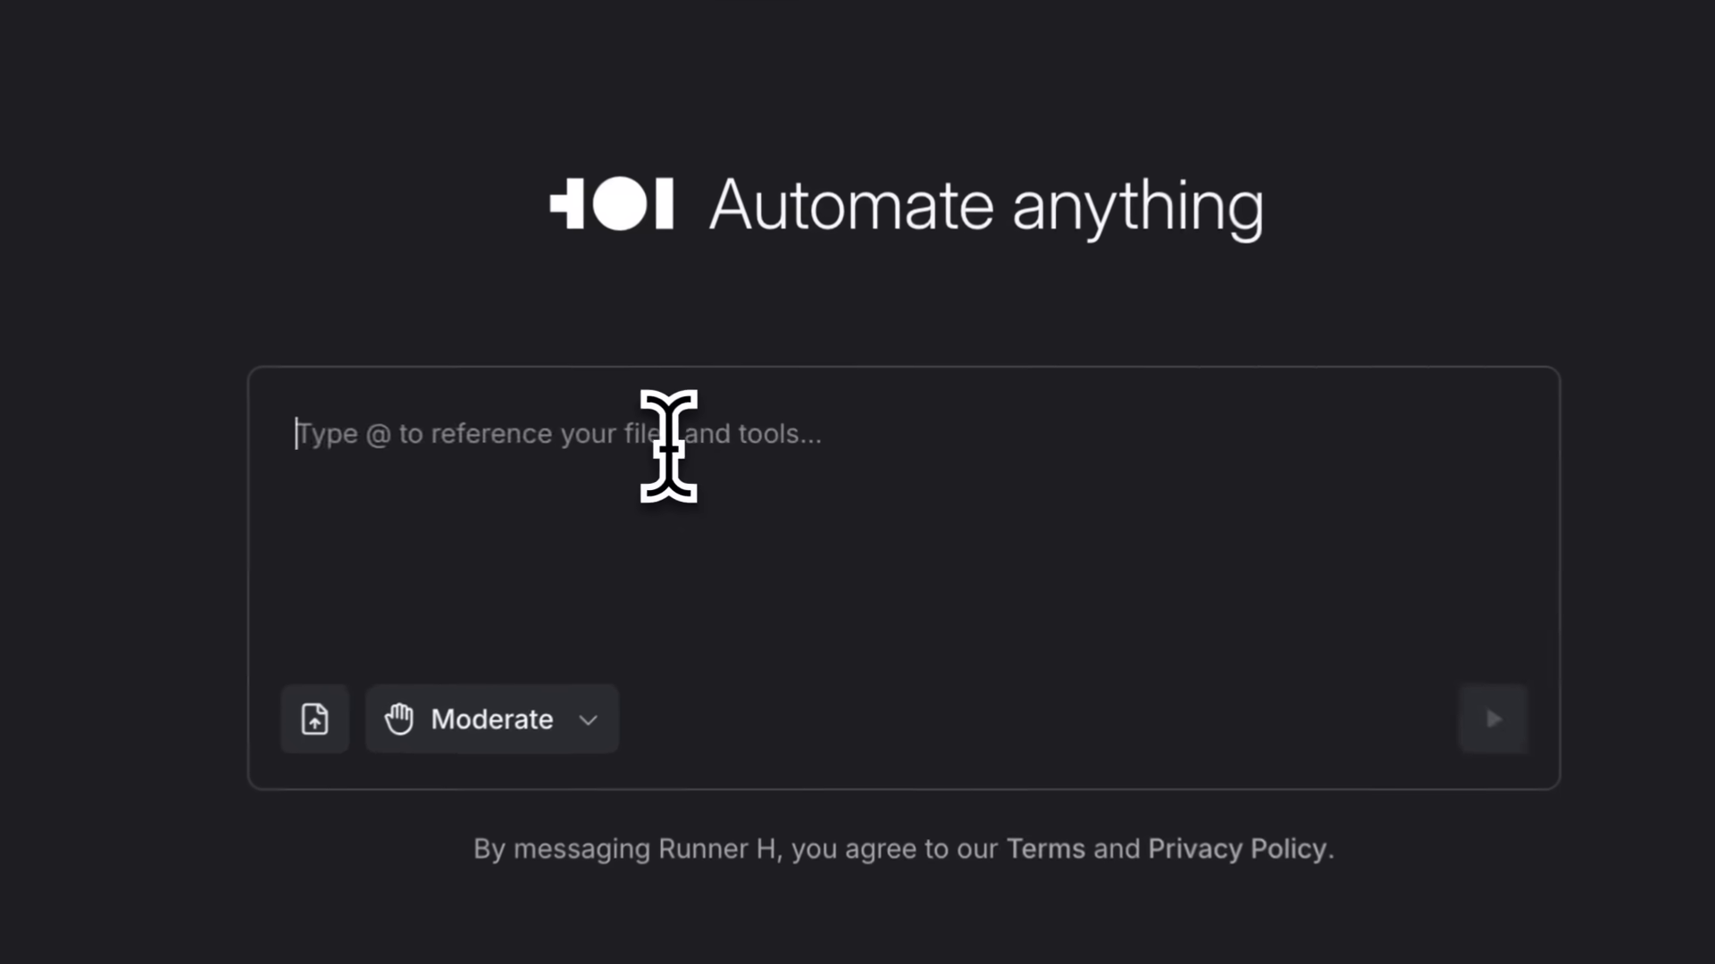
{"action": "type", "text": "In @"}
{"action": "left_click", "coordinate": [1057, 597]}
{"action": "type", "text": ", retrieve a pag"}
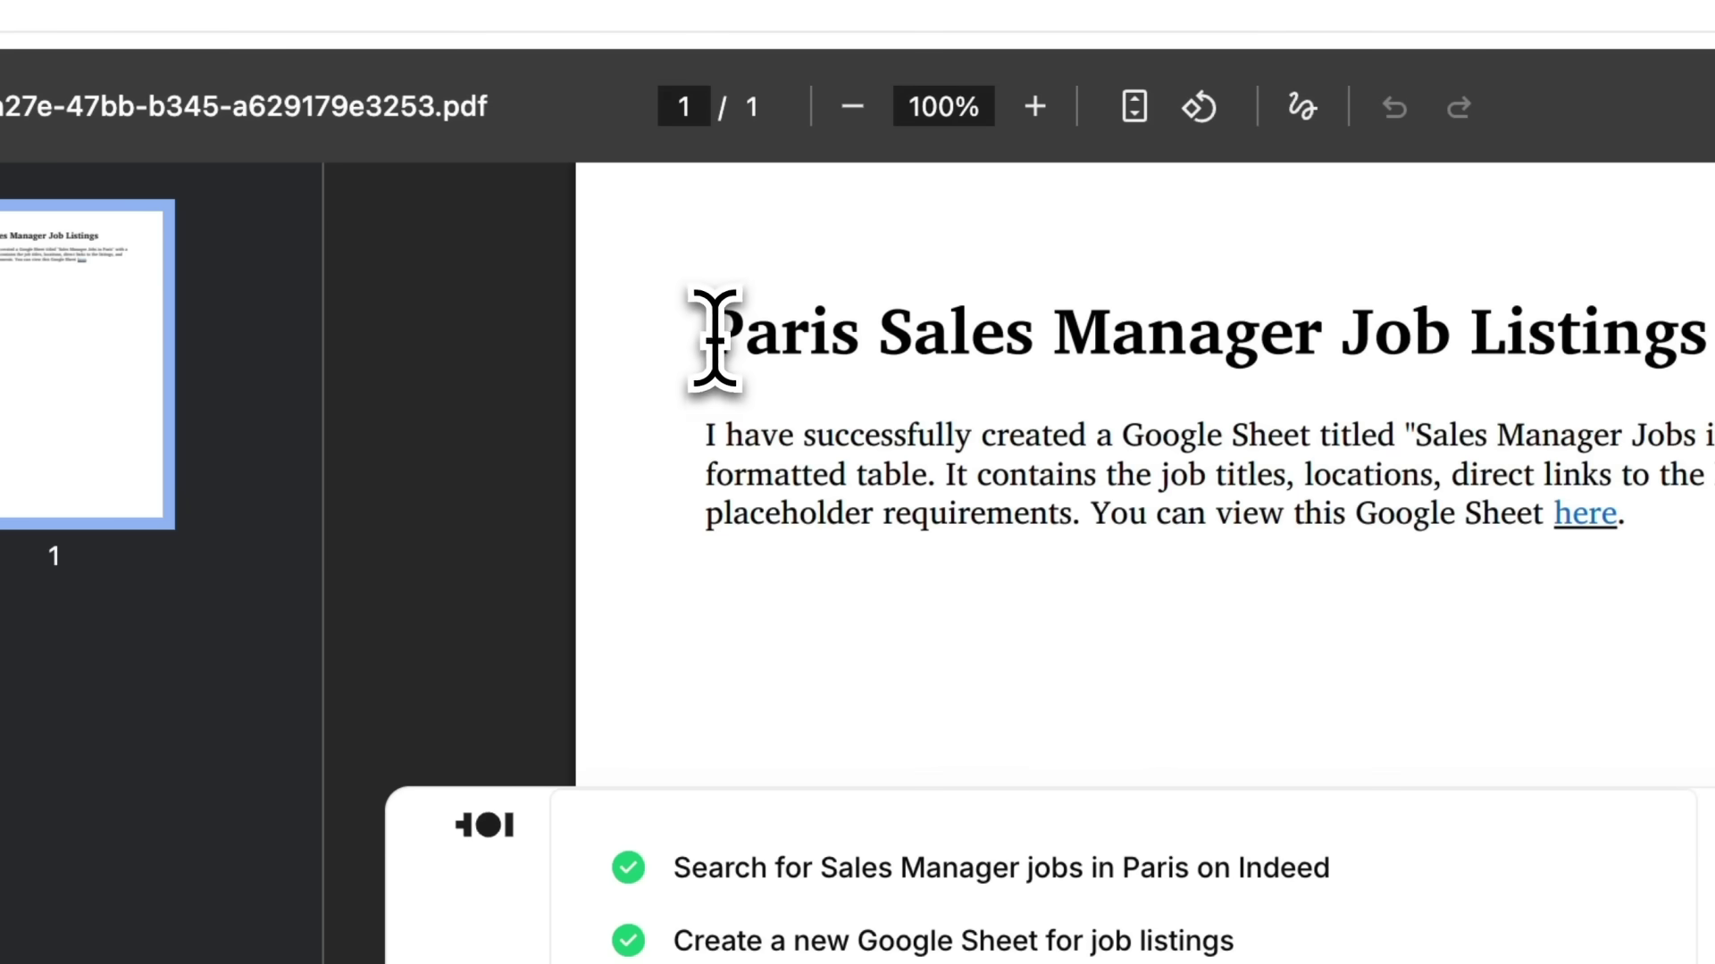
Step: Review the report text, job listings Google Sheet, calendar lunch event and Gmail drafts, then return to Runner H
{"action": "left_click_drag", "start_coordinate": [708, 337], "coordinate": [1129, 532]}
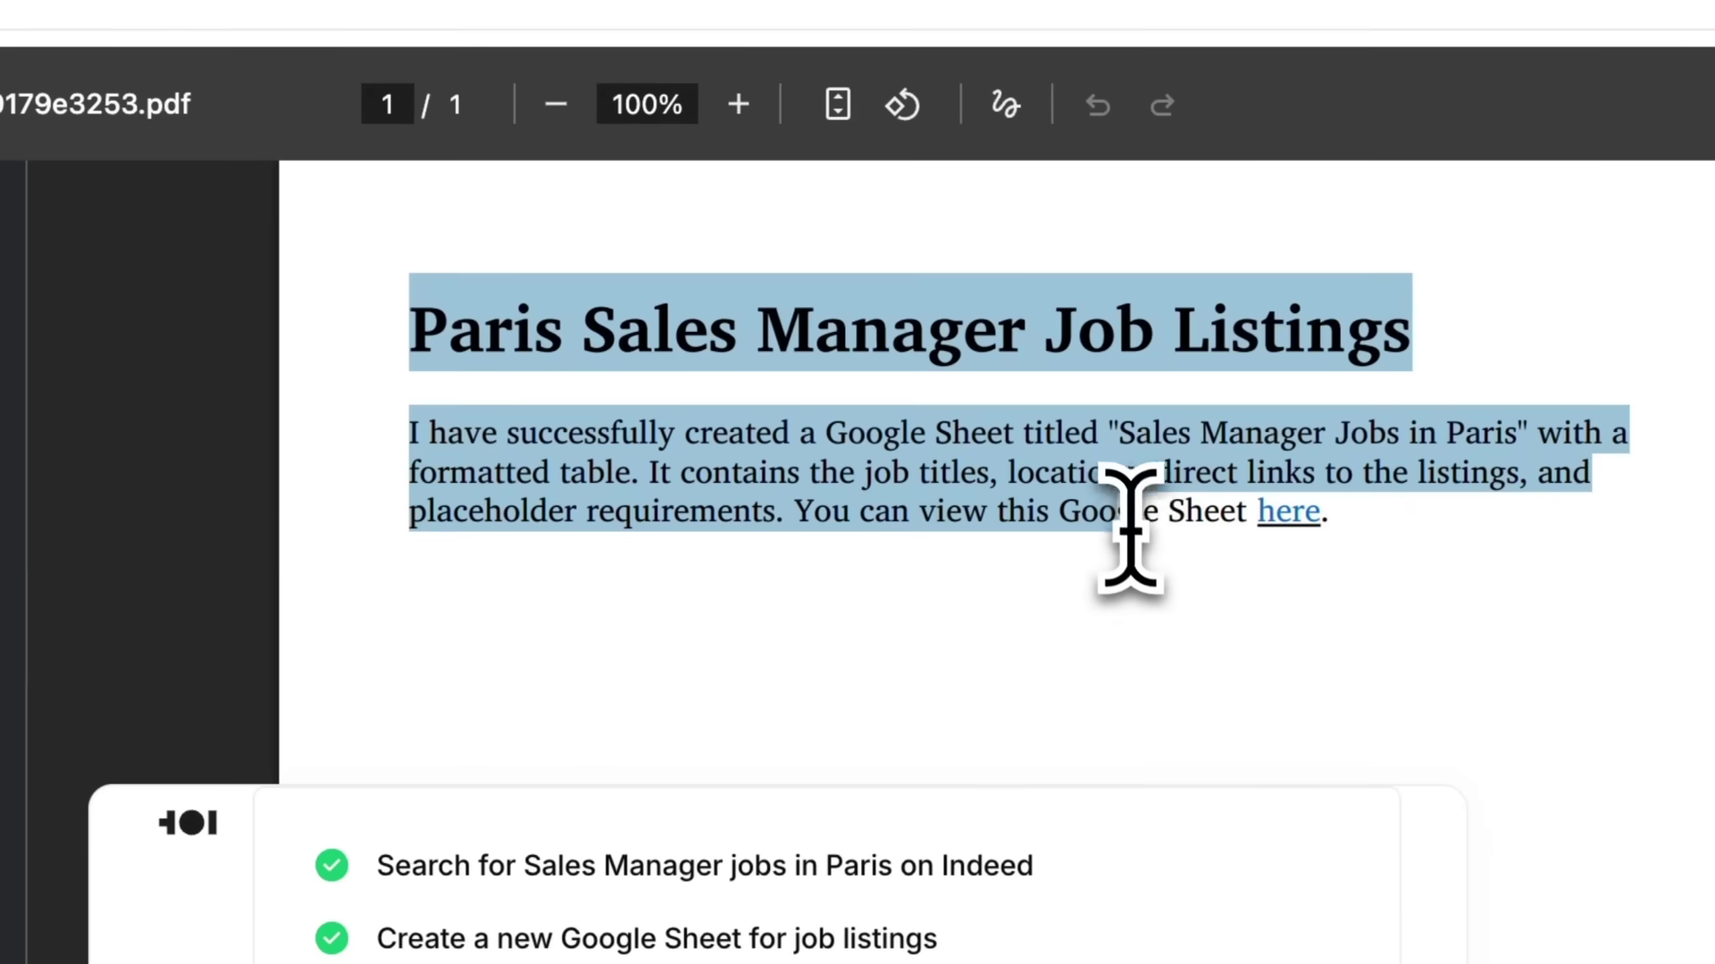
{"action": "left_click", "coordinate": [1290, 518]}
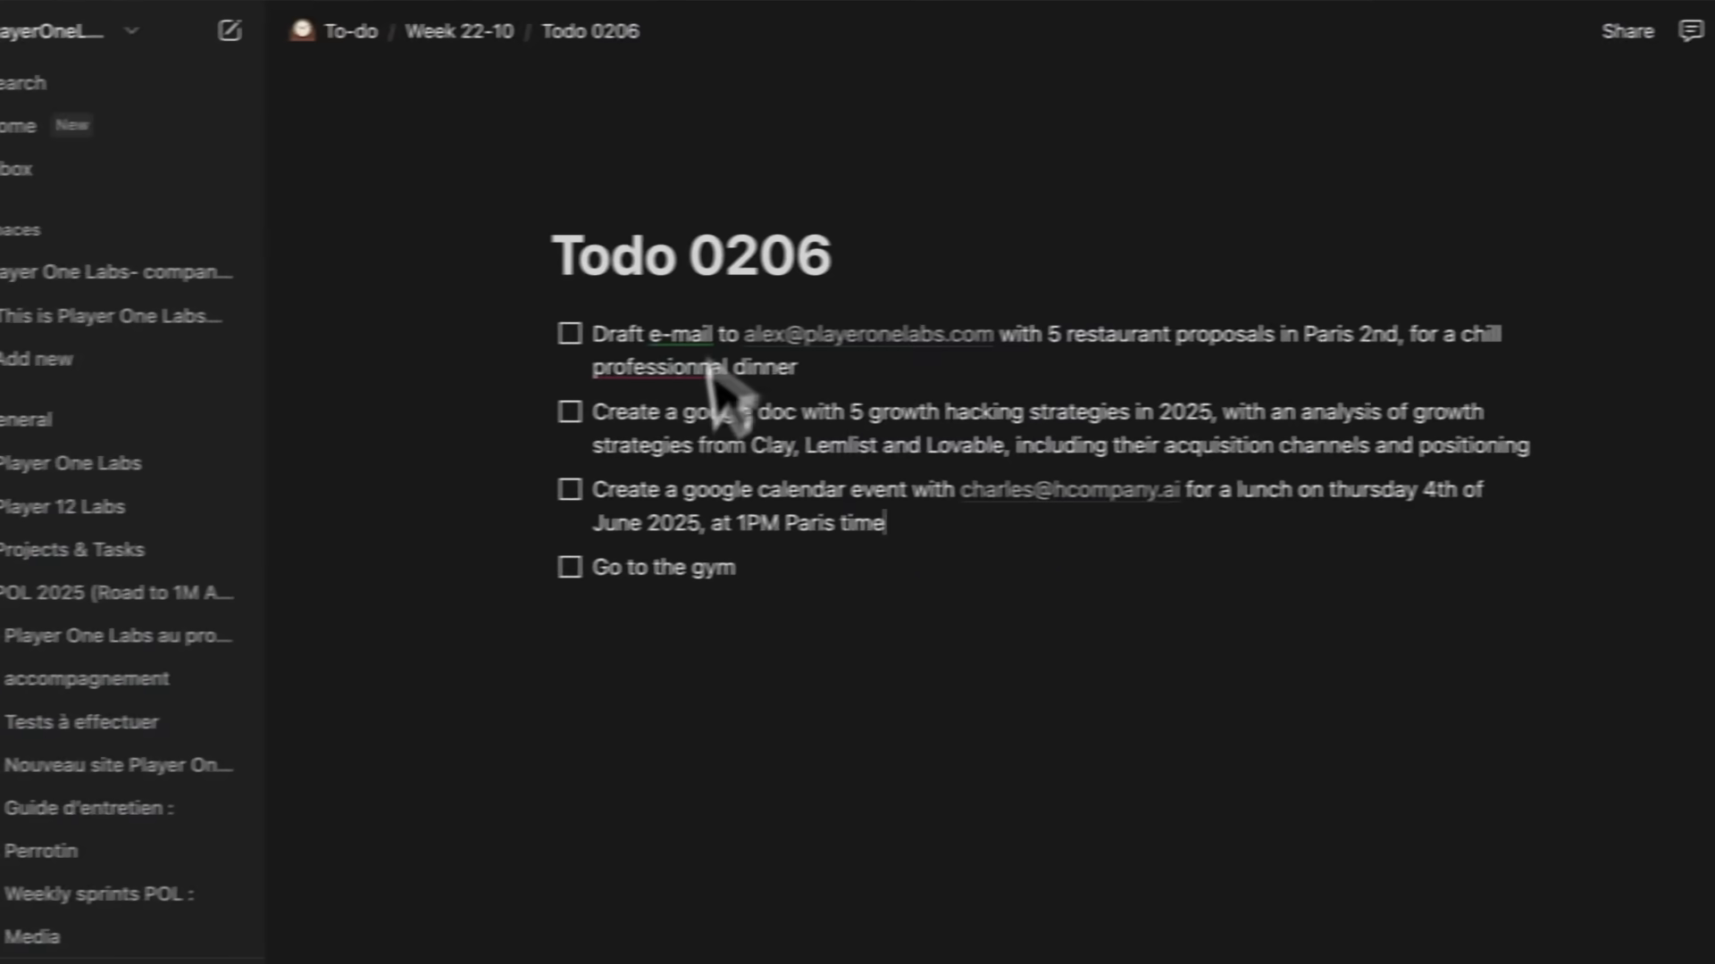
{"action": "left_click", "coordinate": [786, 39]}
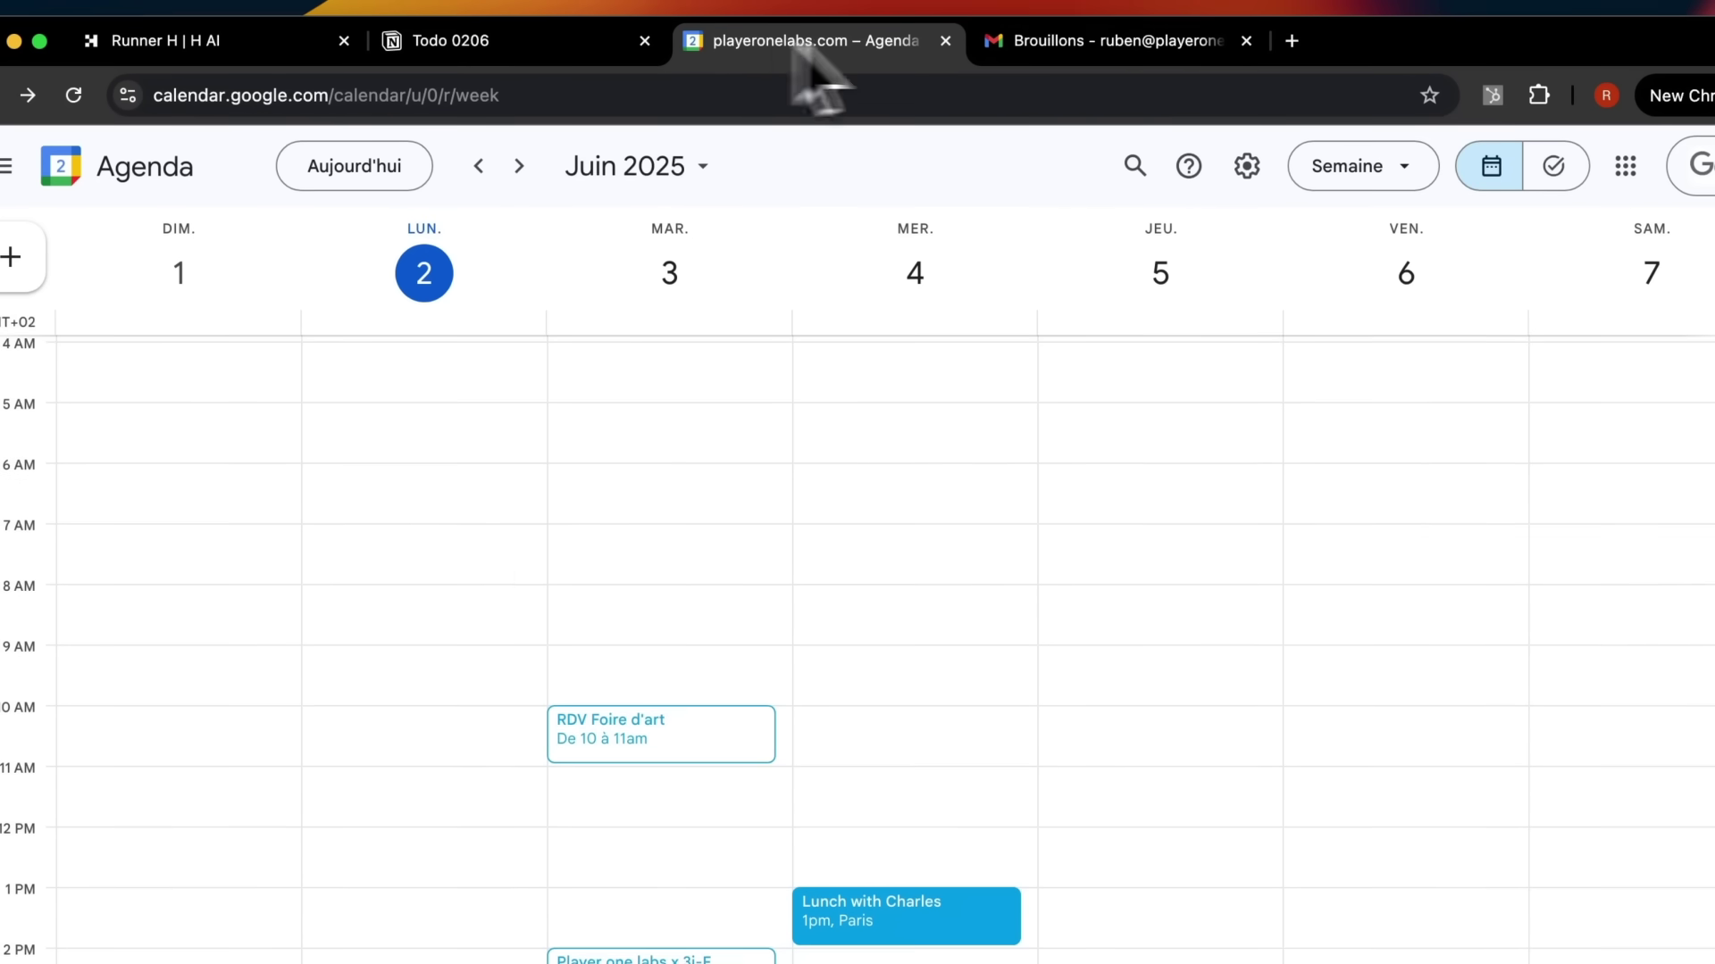
{"action": "left_click", "coordinate": [1161, 42]}
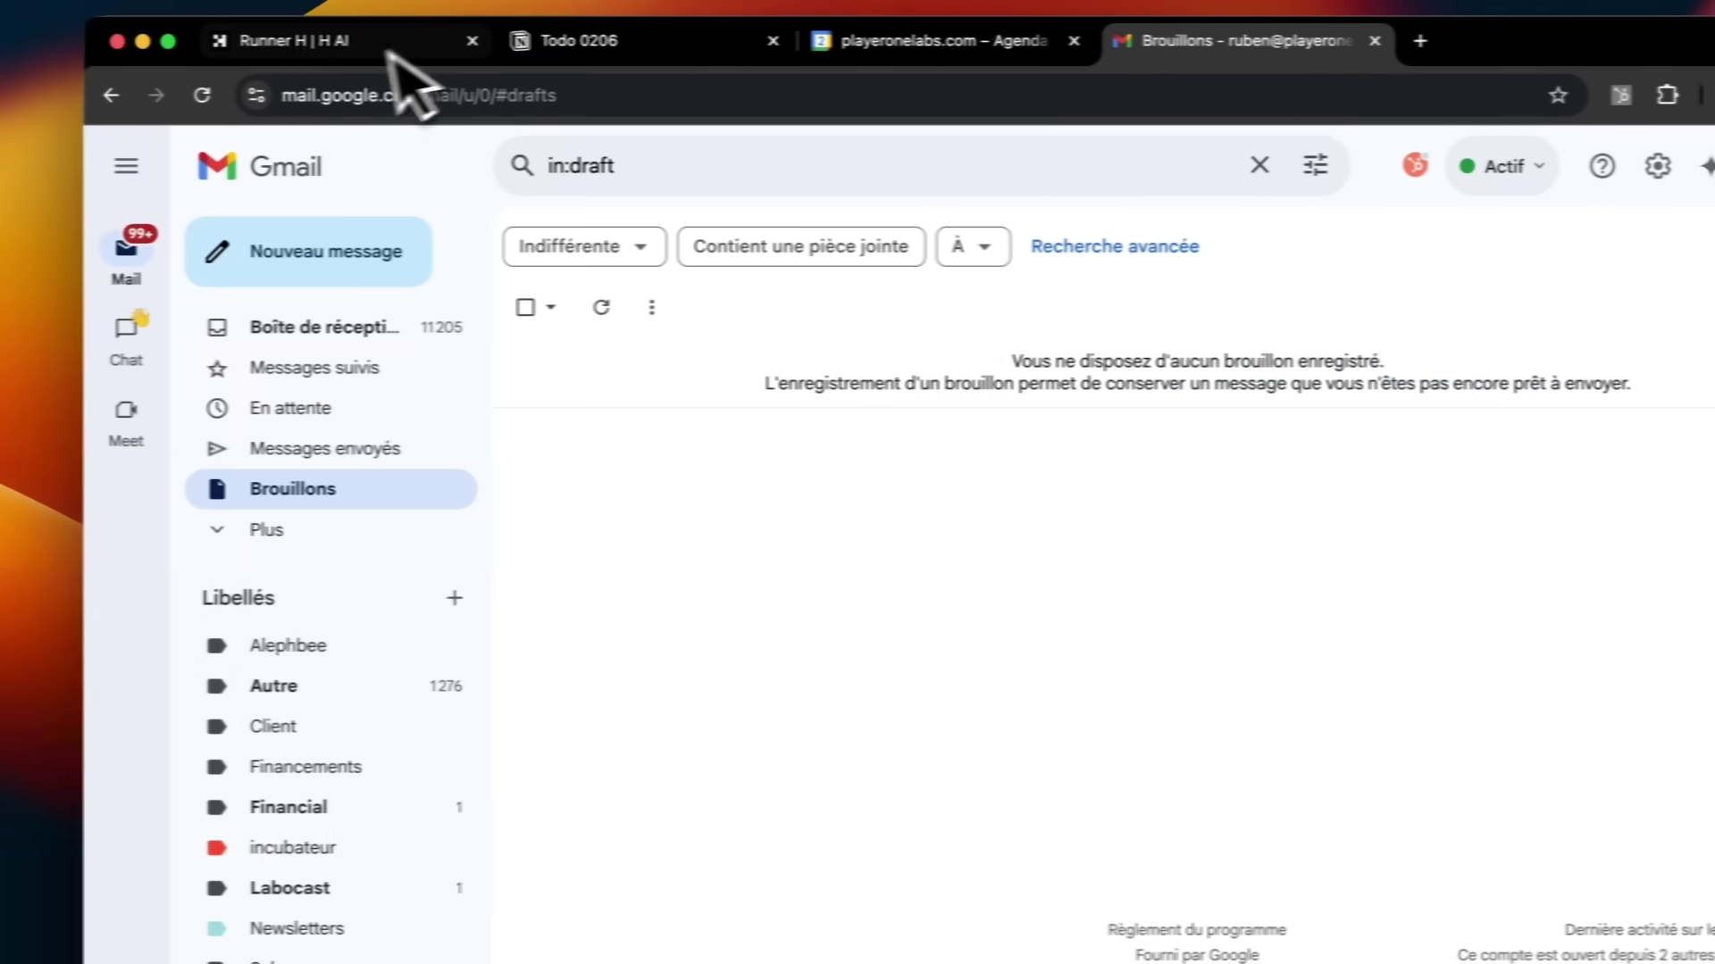
{"action": "left_click", "coordinate": [203, 61]}
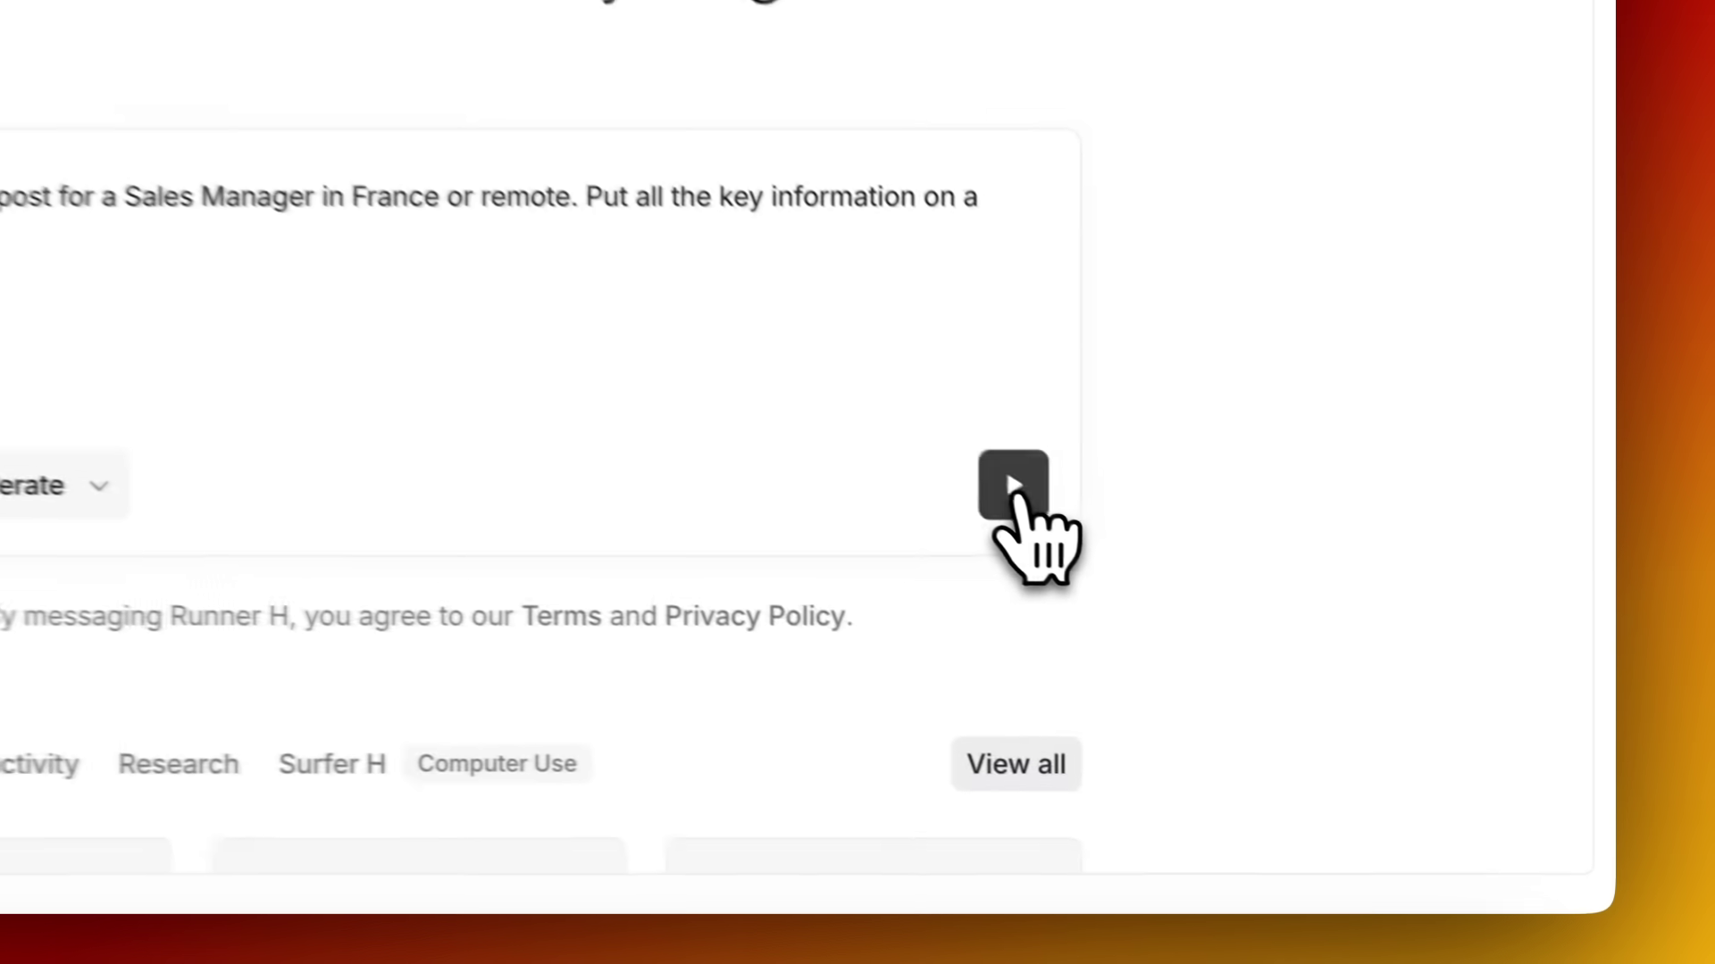
{"action": "left_click", "coordinate": [1305, 684]}
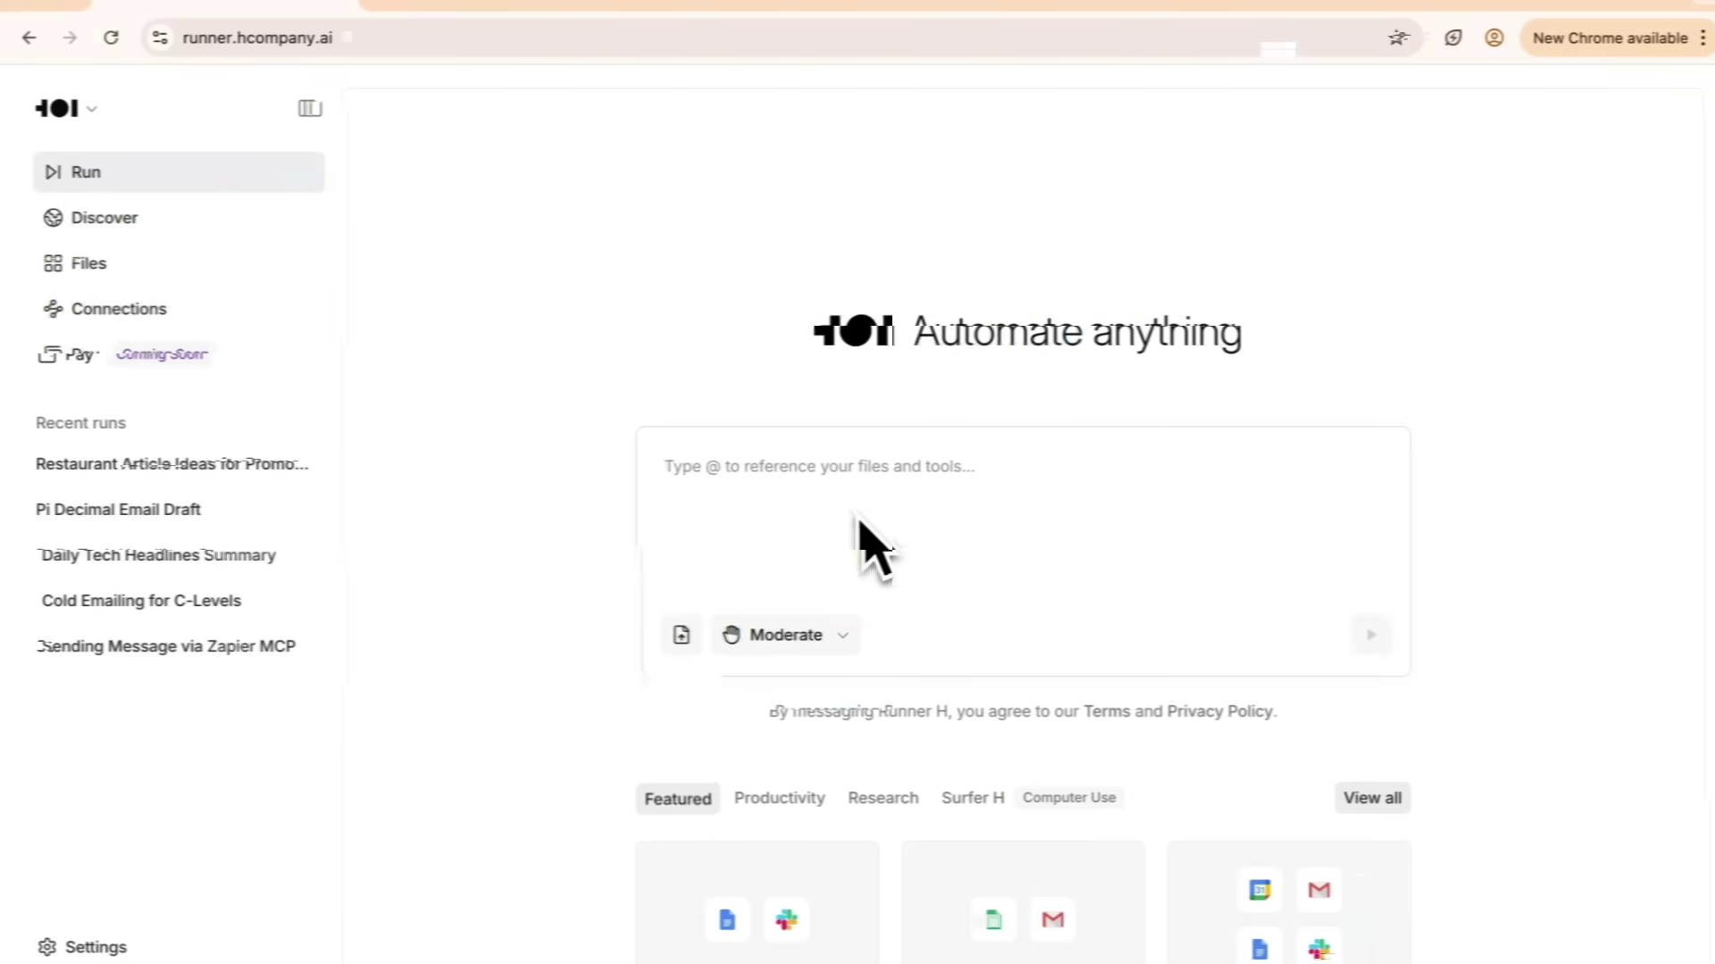
{"action": "type", "text": "You are a marketing manager."}
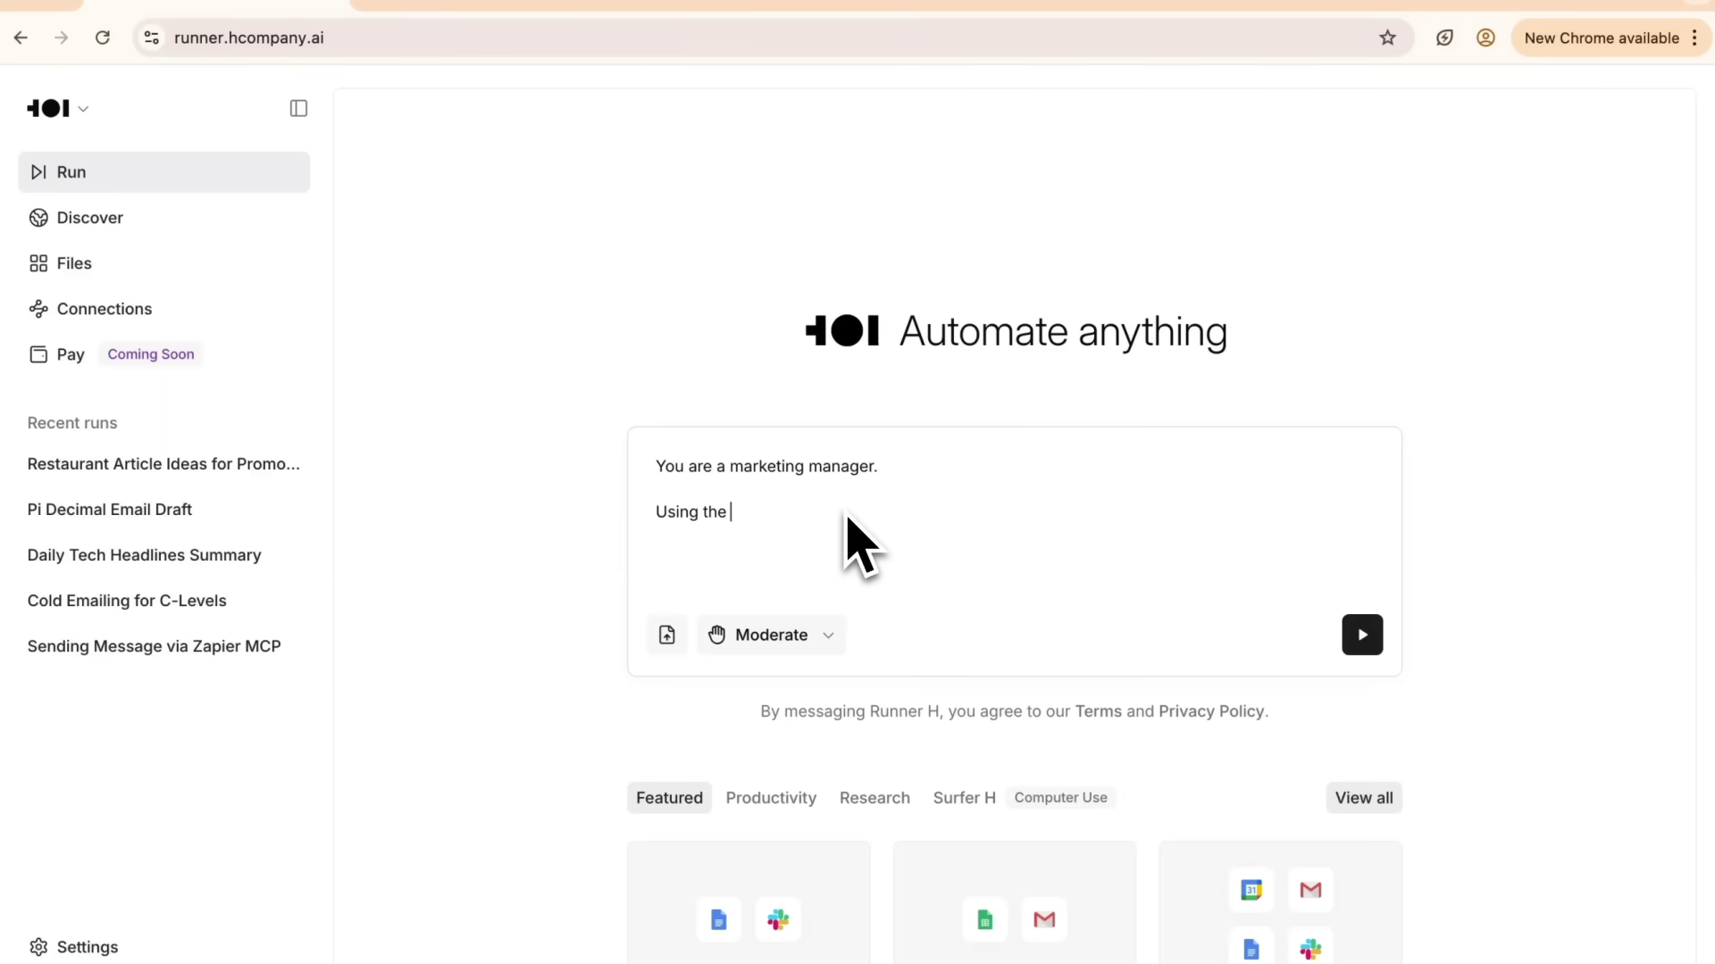
{"action": "scroll", "coordinate": [1171, 652], "scroll_direction": "down", "scroll_amount": 2}
{"action": "left_click", "coordinate": [1169, 632]}
{"action": "type", "text": "MCP, add a"}
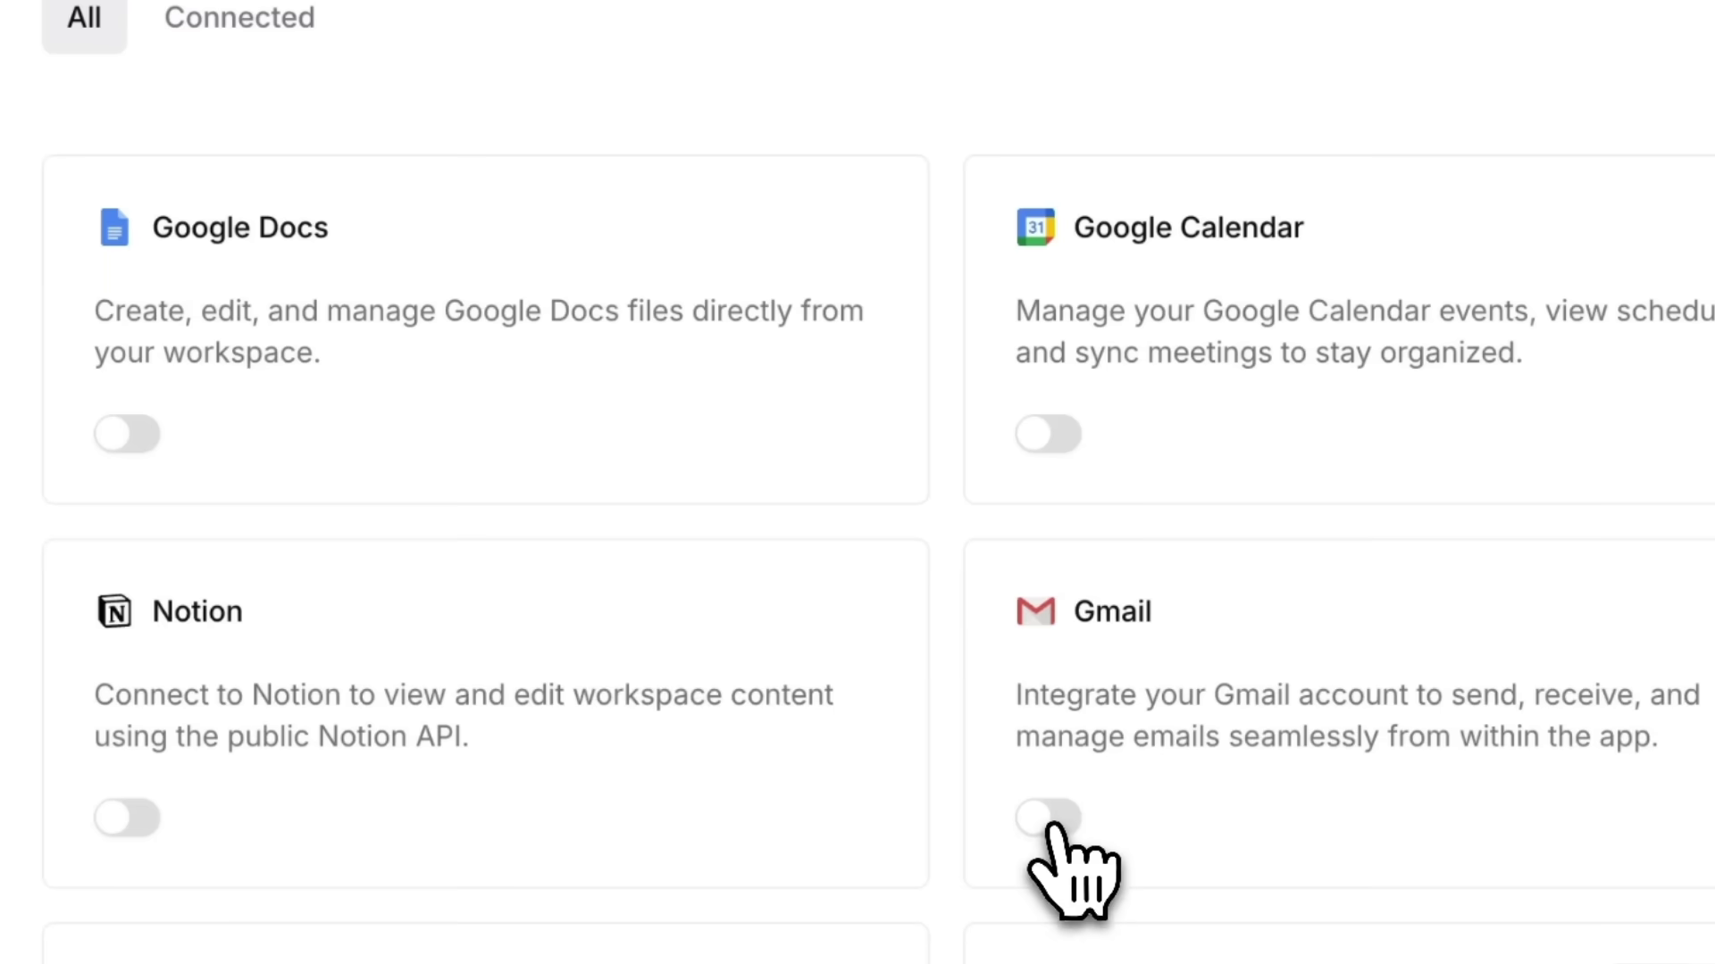
Step: Connect Gmail with the chosen Google account, proceeding past the unverified-app warning to Runner H (unsafe)
{"action": "left_click", "coordinate": [1062, 826]}
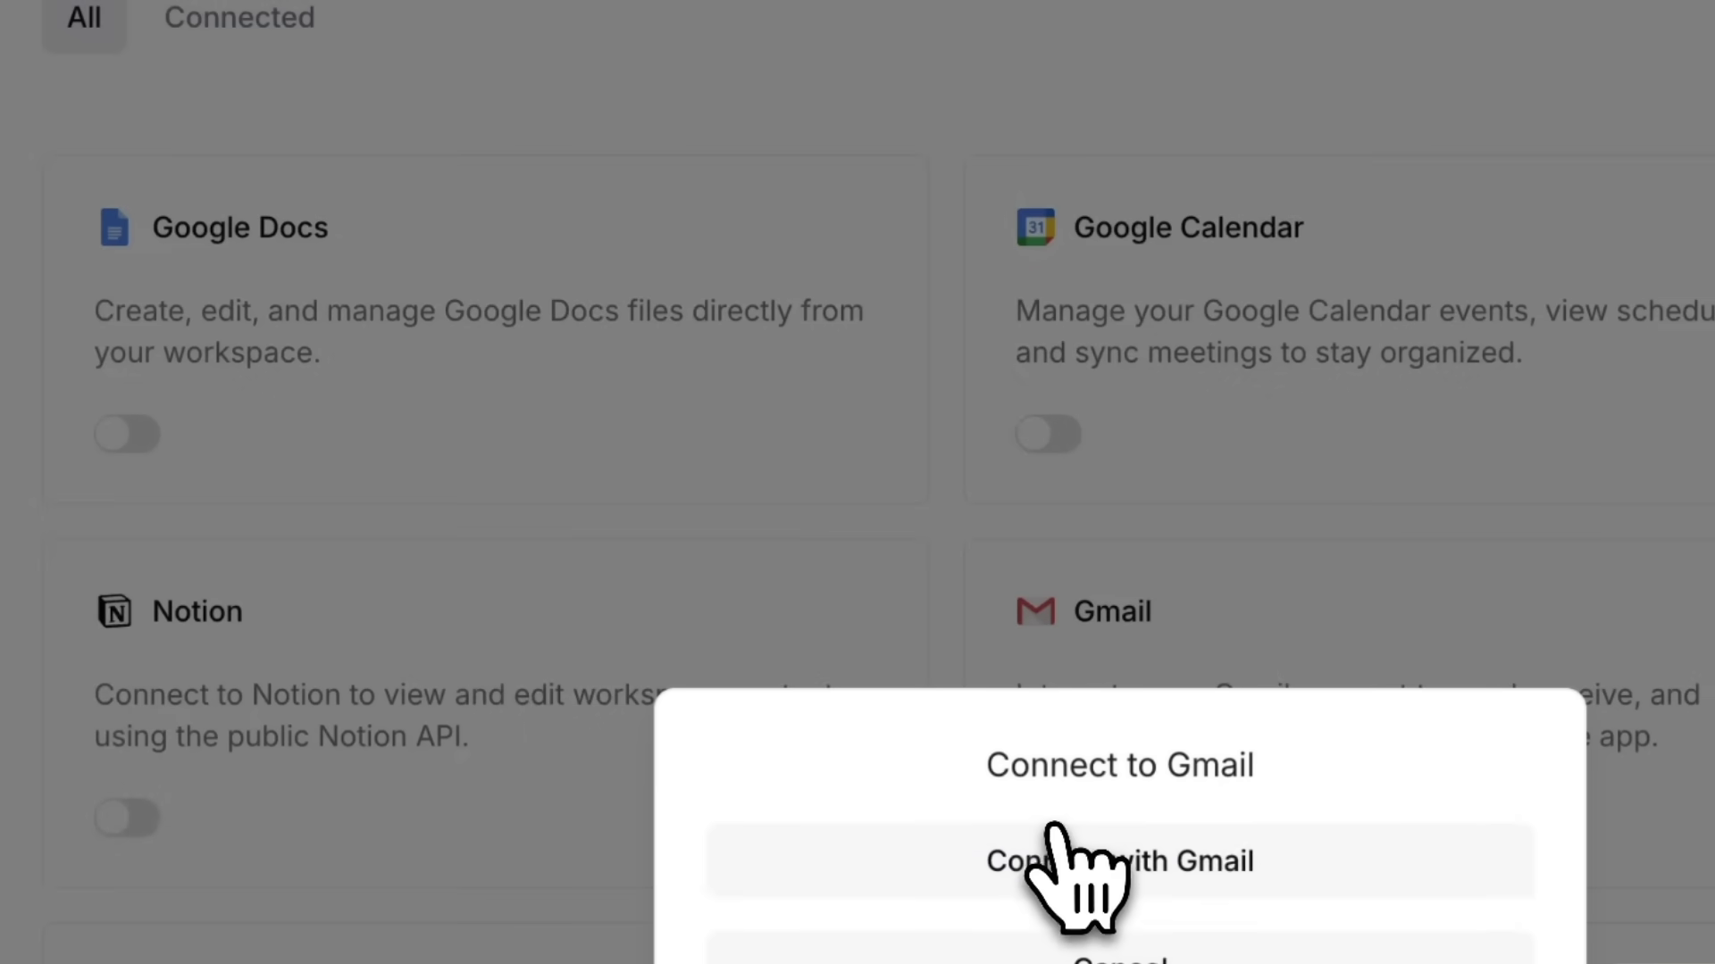
{"action": "left_click", "coordinate": [1142, 864]}
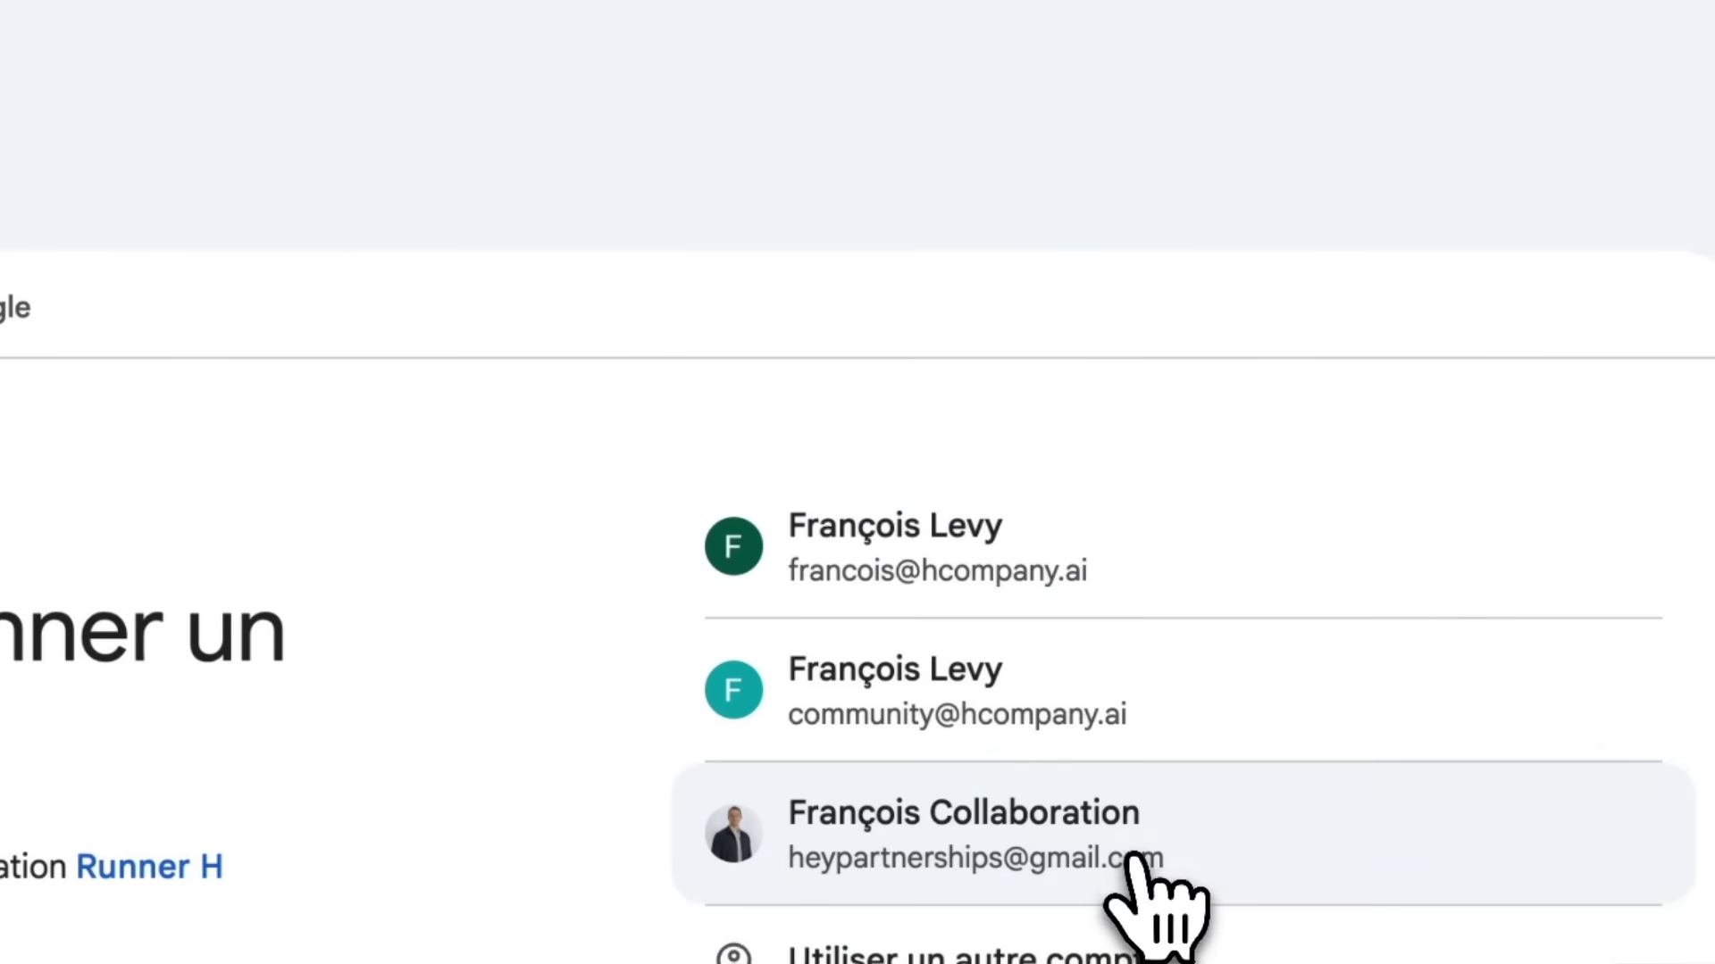
{"action": "left_click", "coordinate": [1130, 860]}
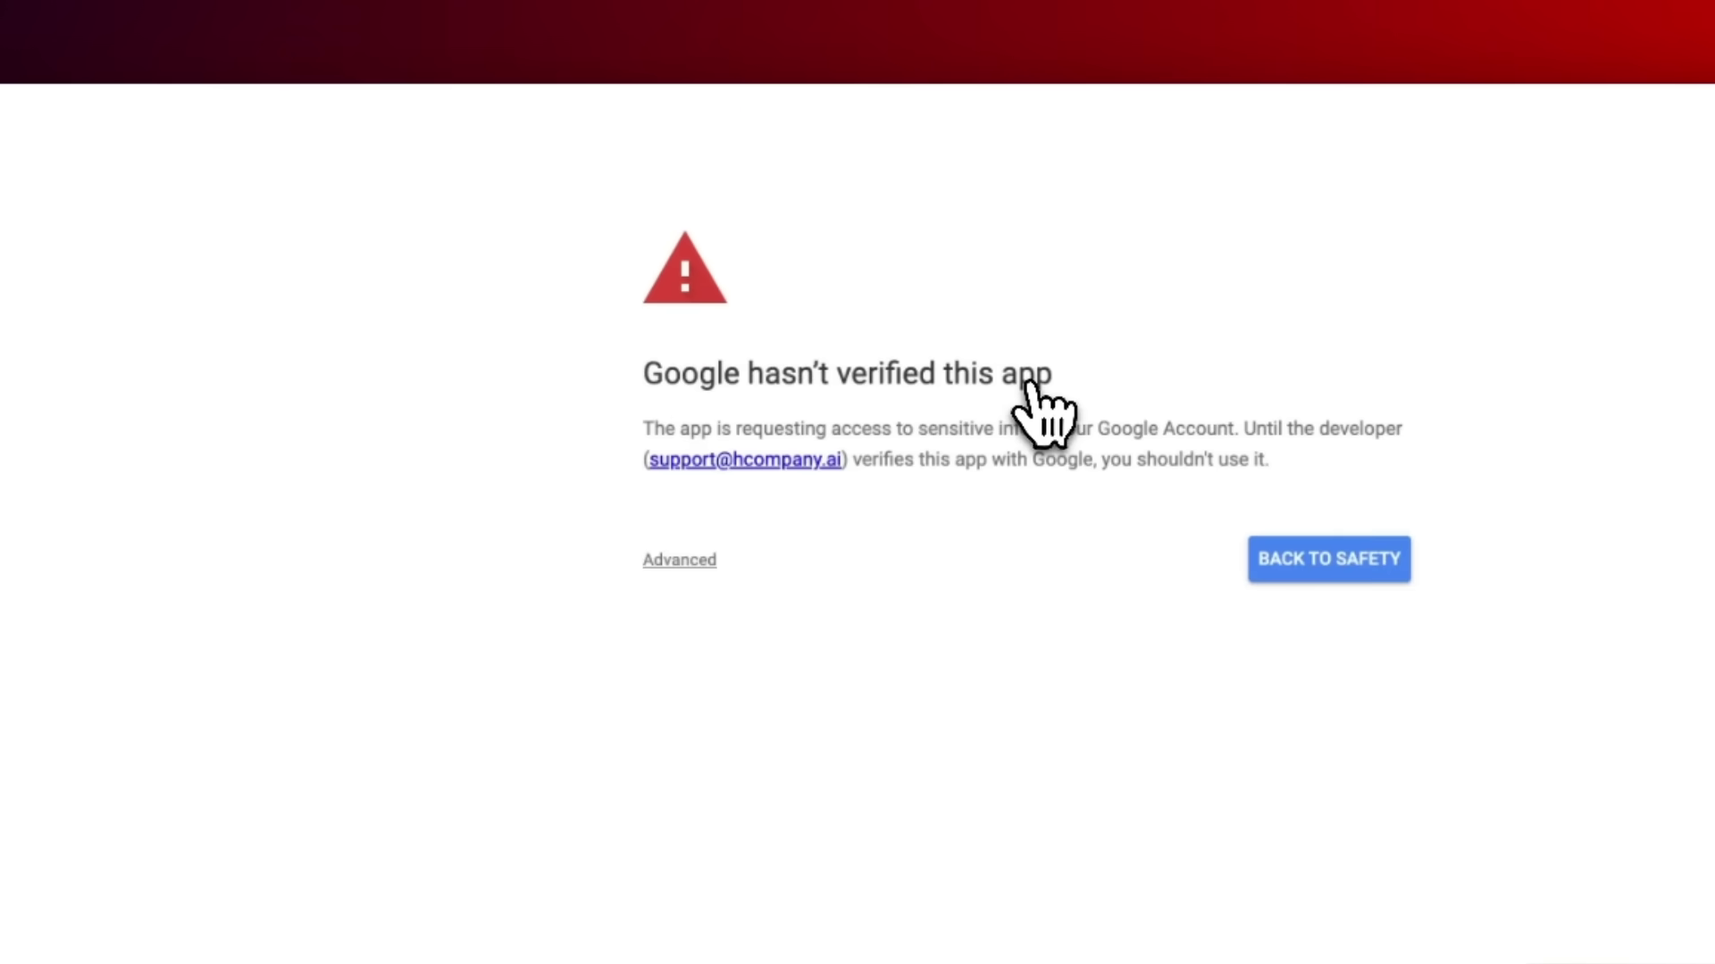
{"action": "left_click", "coordinate": [684, 562]}
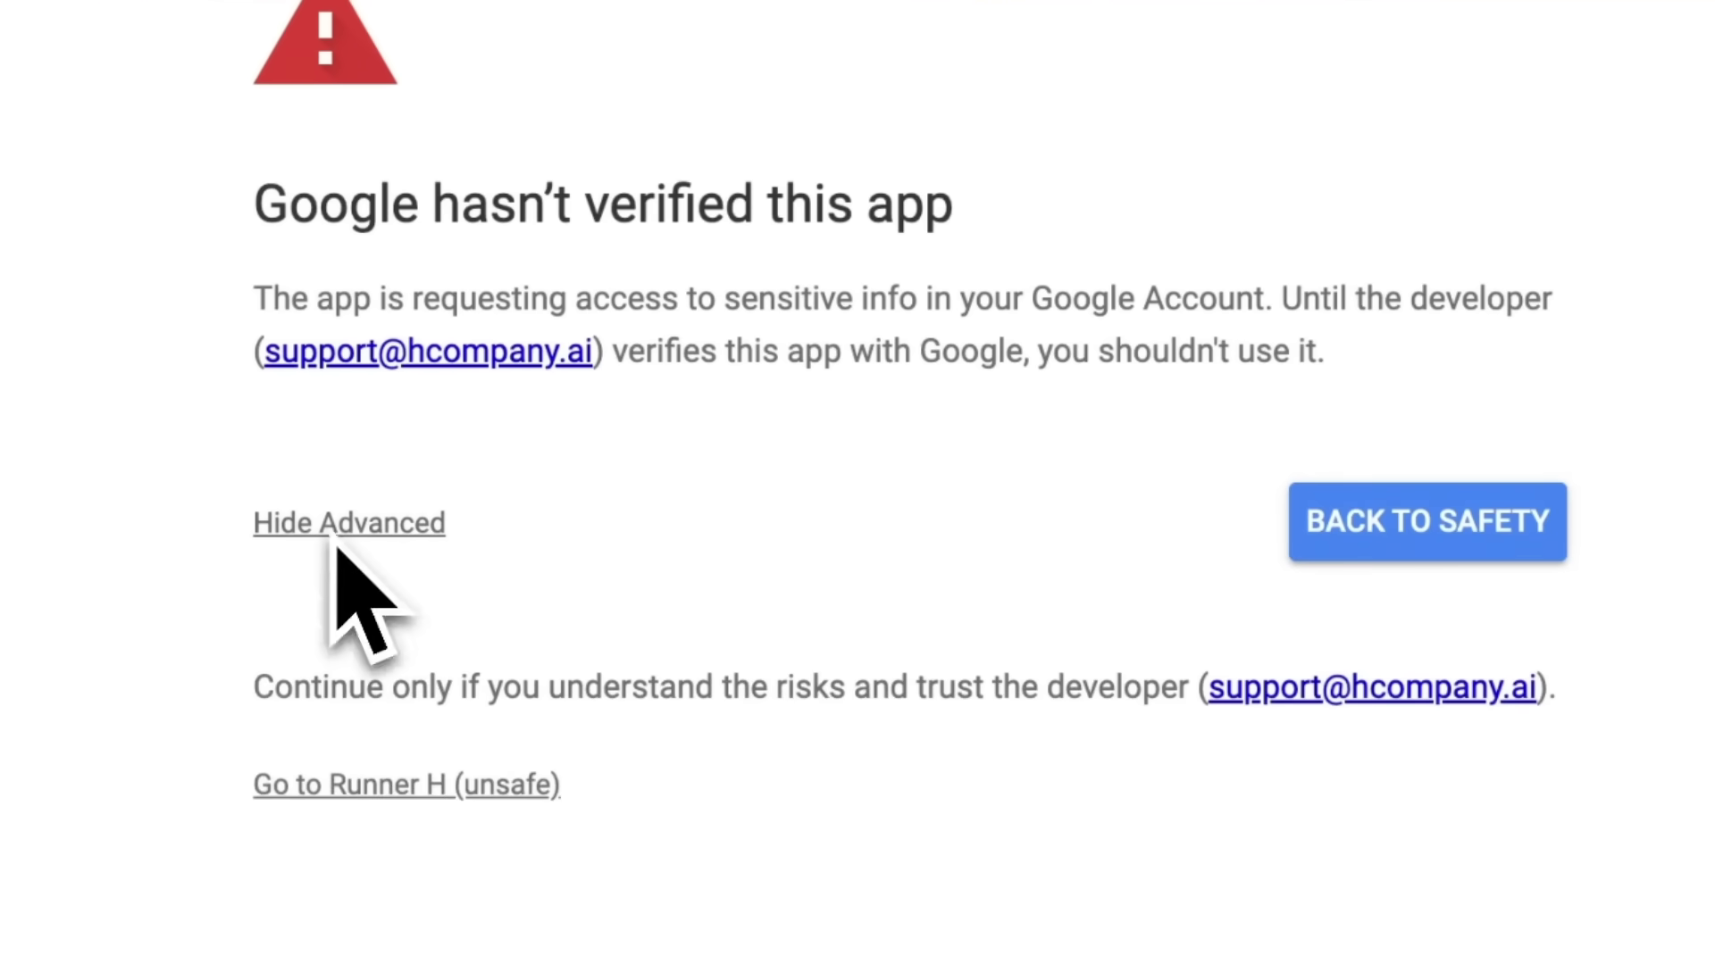
{"action": "left_click", "coordinate": [412, 786]}
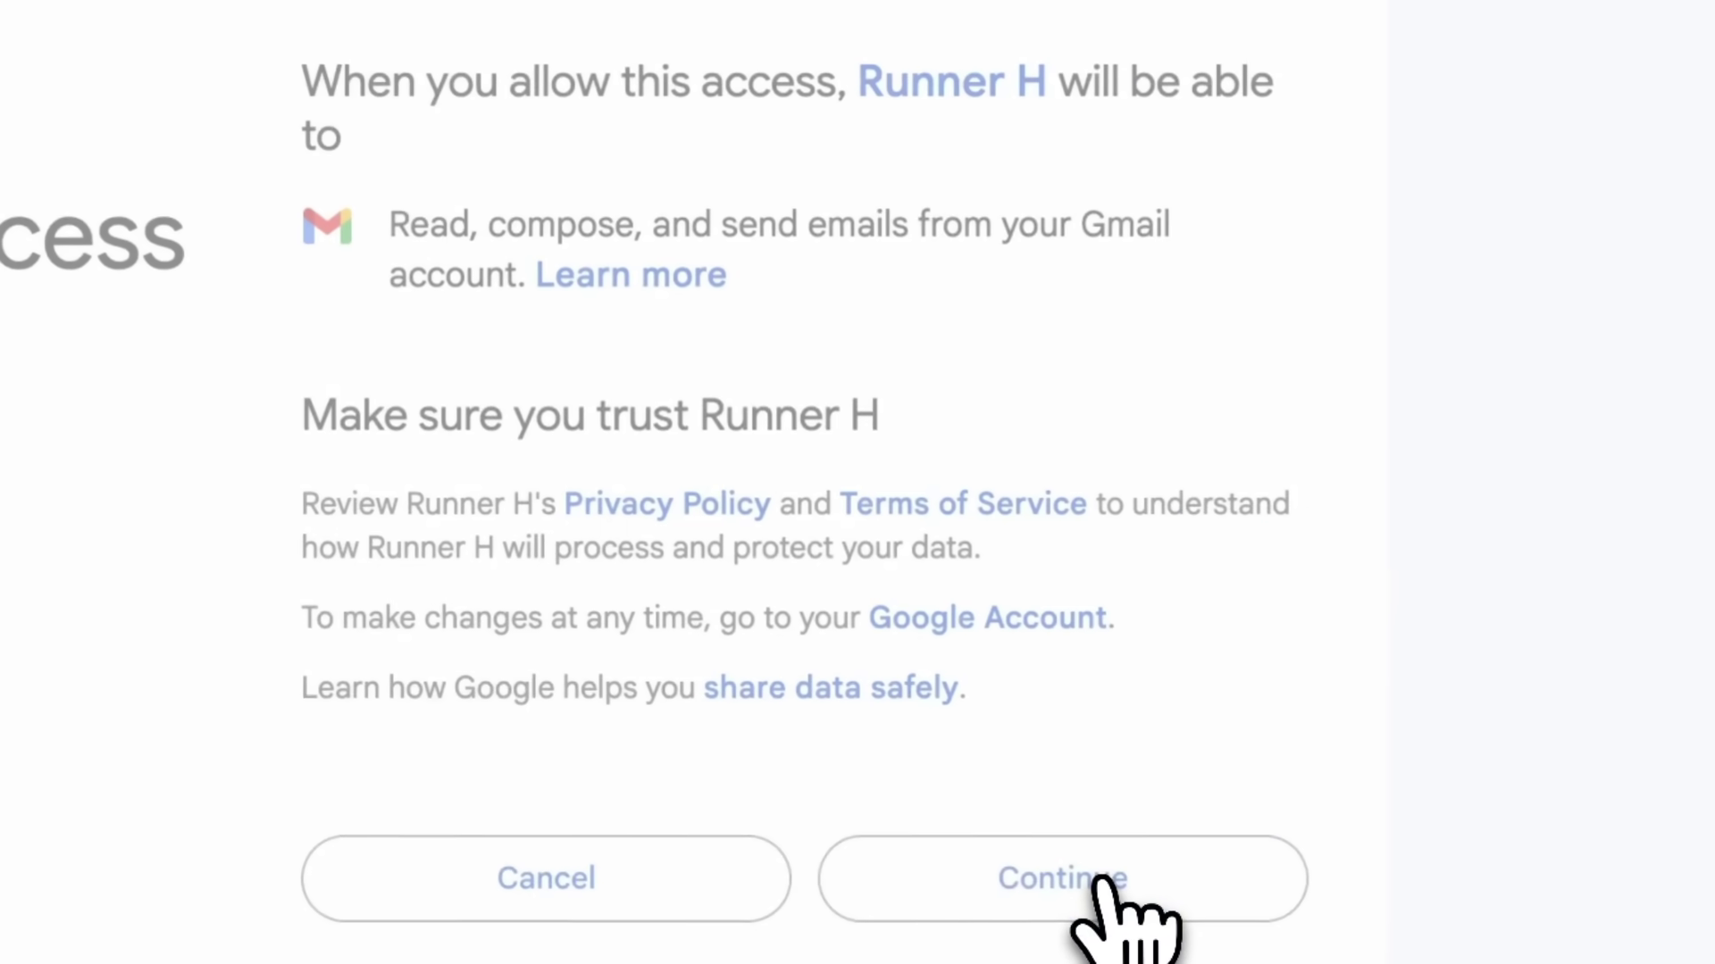